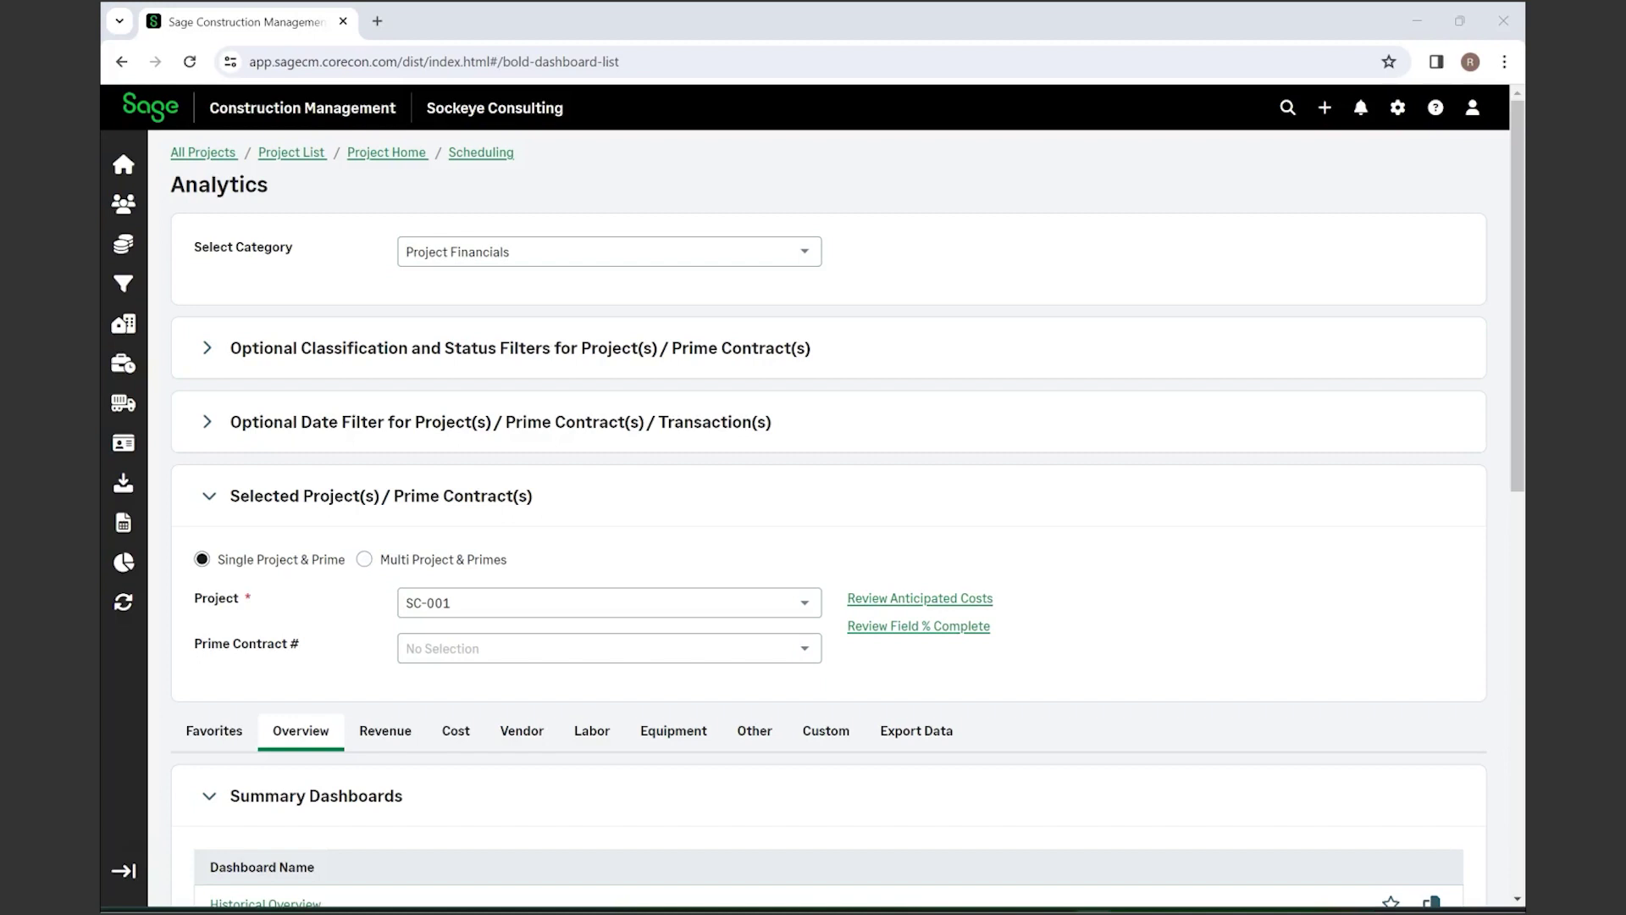
Step: Reopen the Analytics page for project SC-001 from the left sidebar
mouse_move(116, 443)
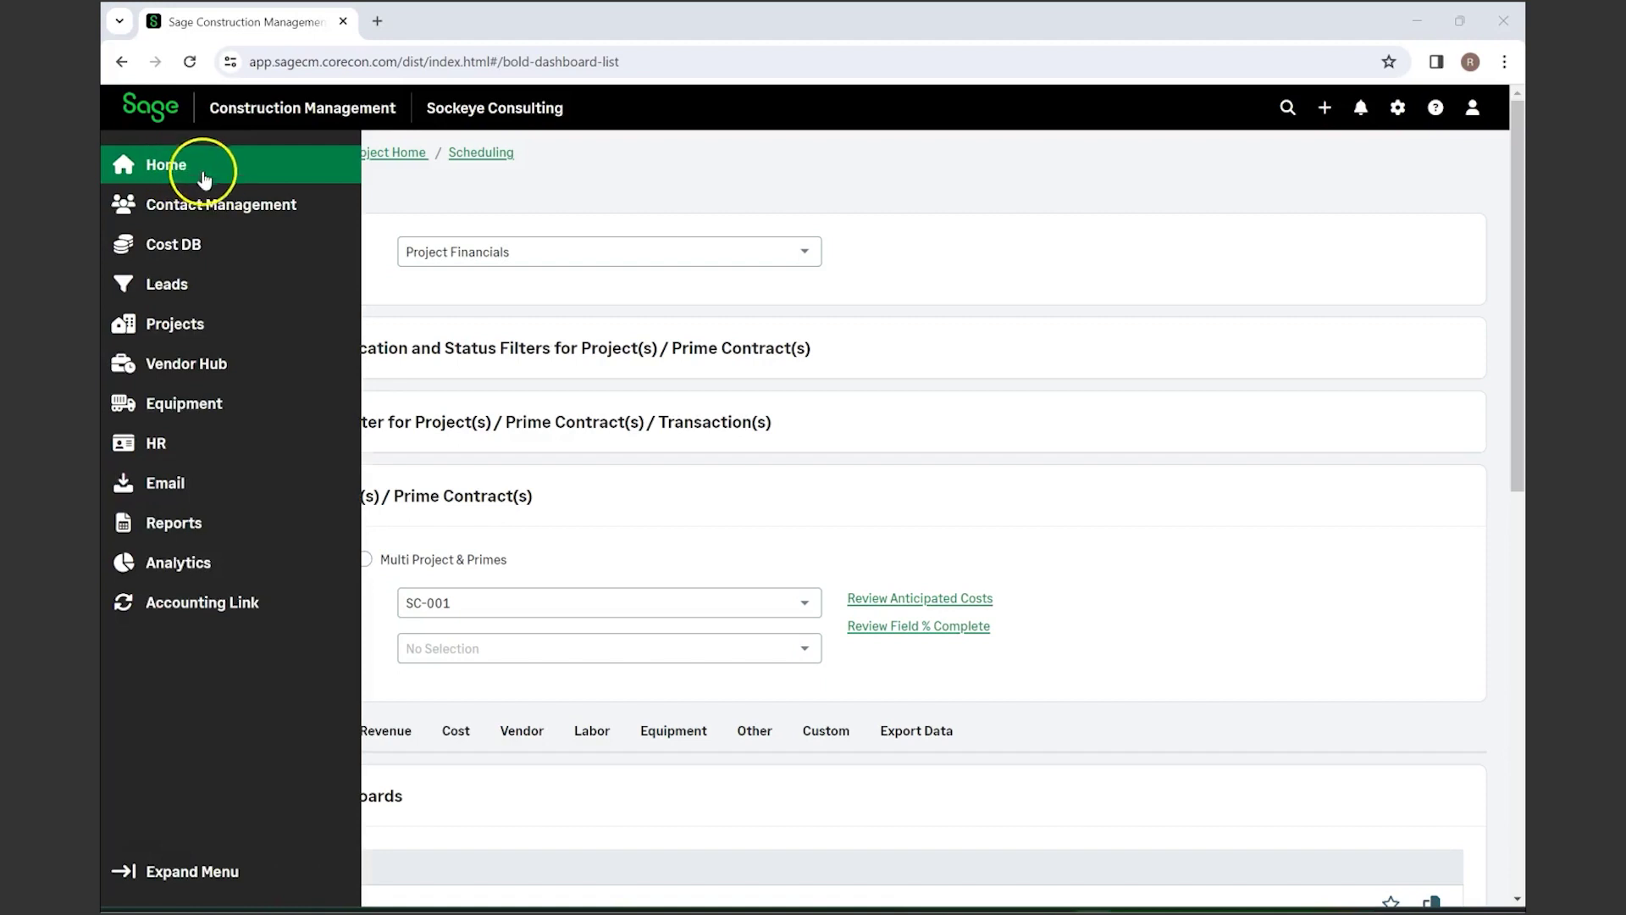
left_click(188, 564)
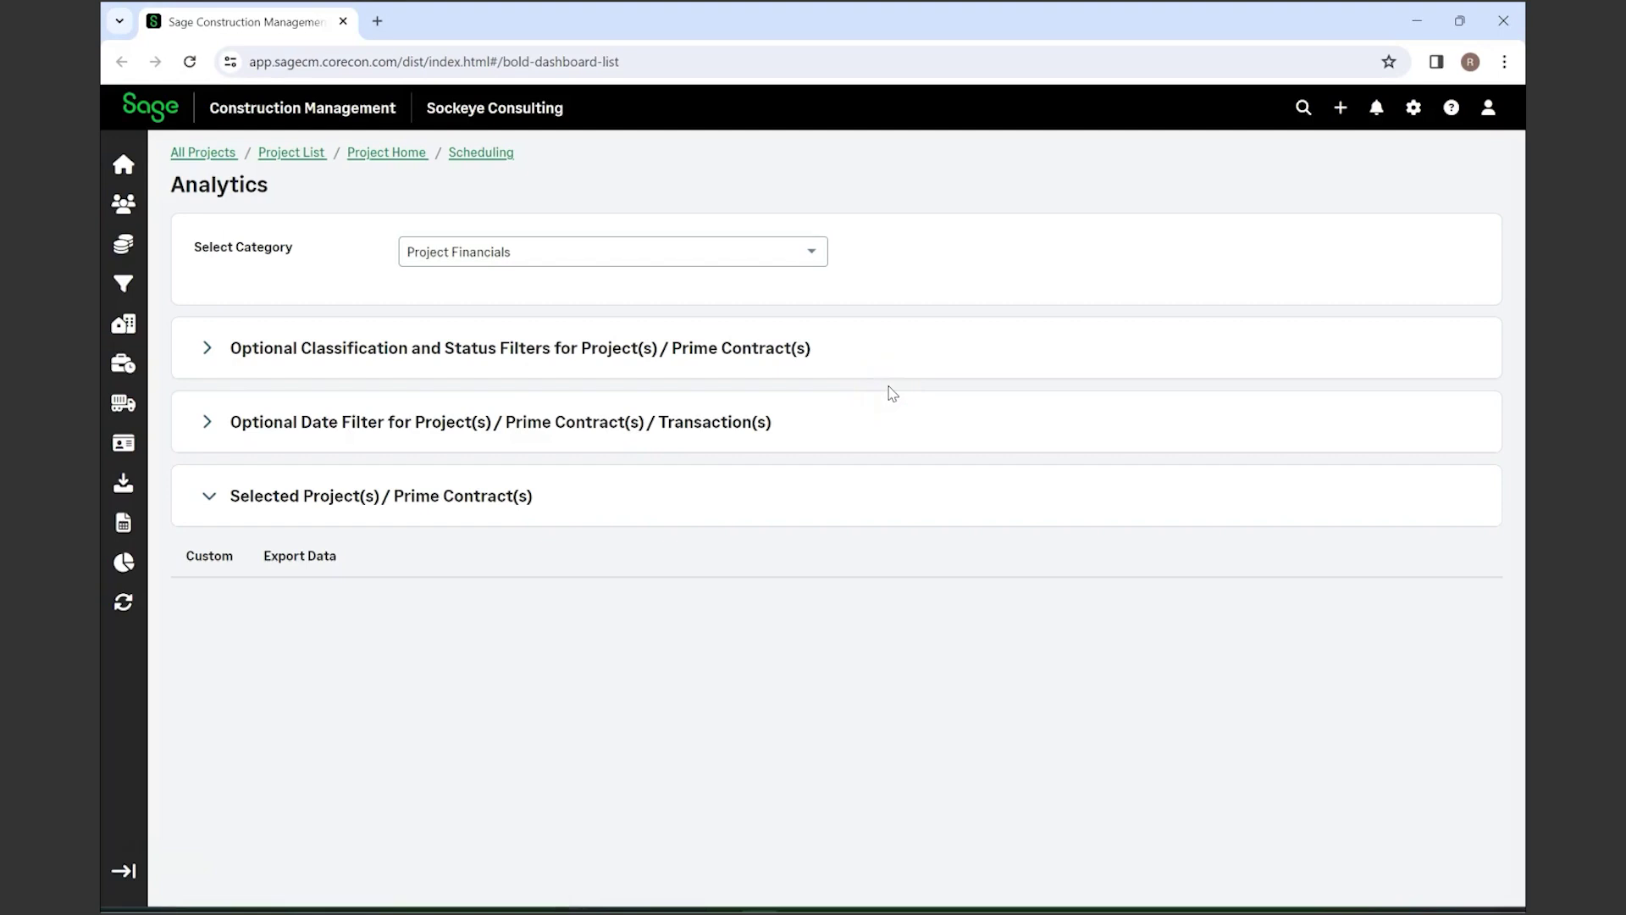
Step: Step through the Favorites, Overview, Revenue, Cost, Vendor, Labor, Equipment, Other and Custom category tabs
scroll(891, 392, "down", 3)
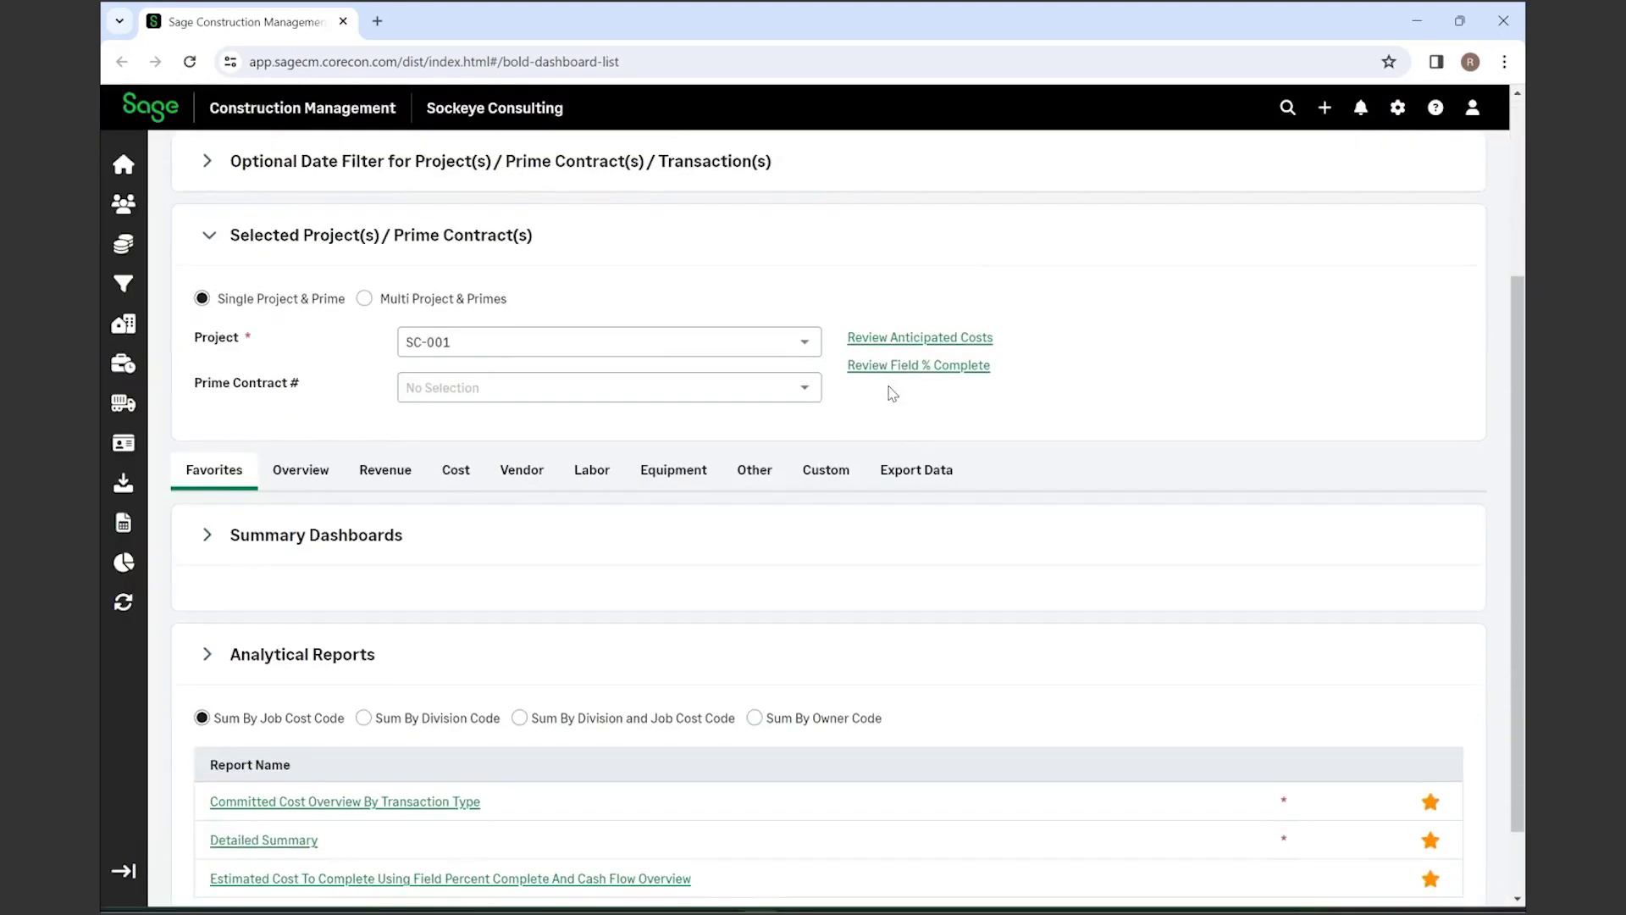
left_click(212, 474)
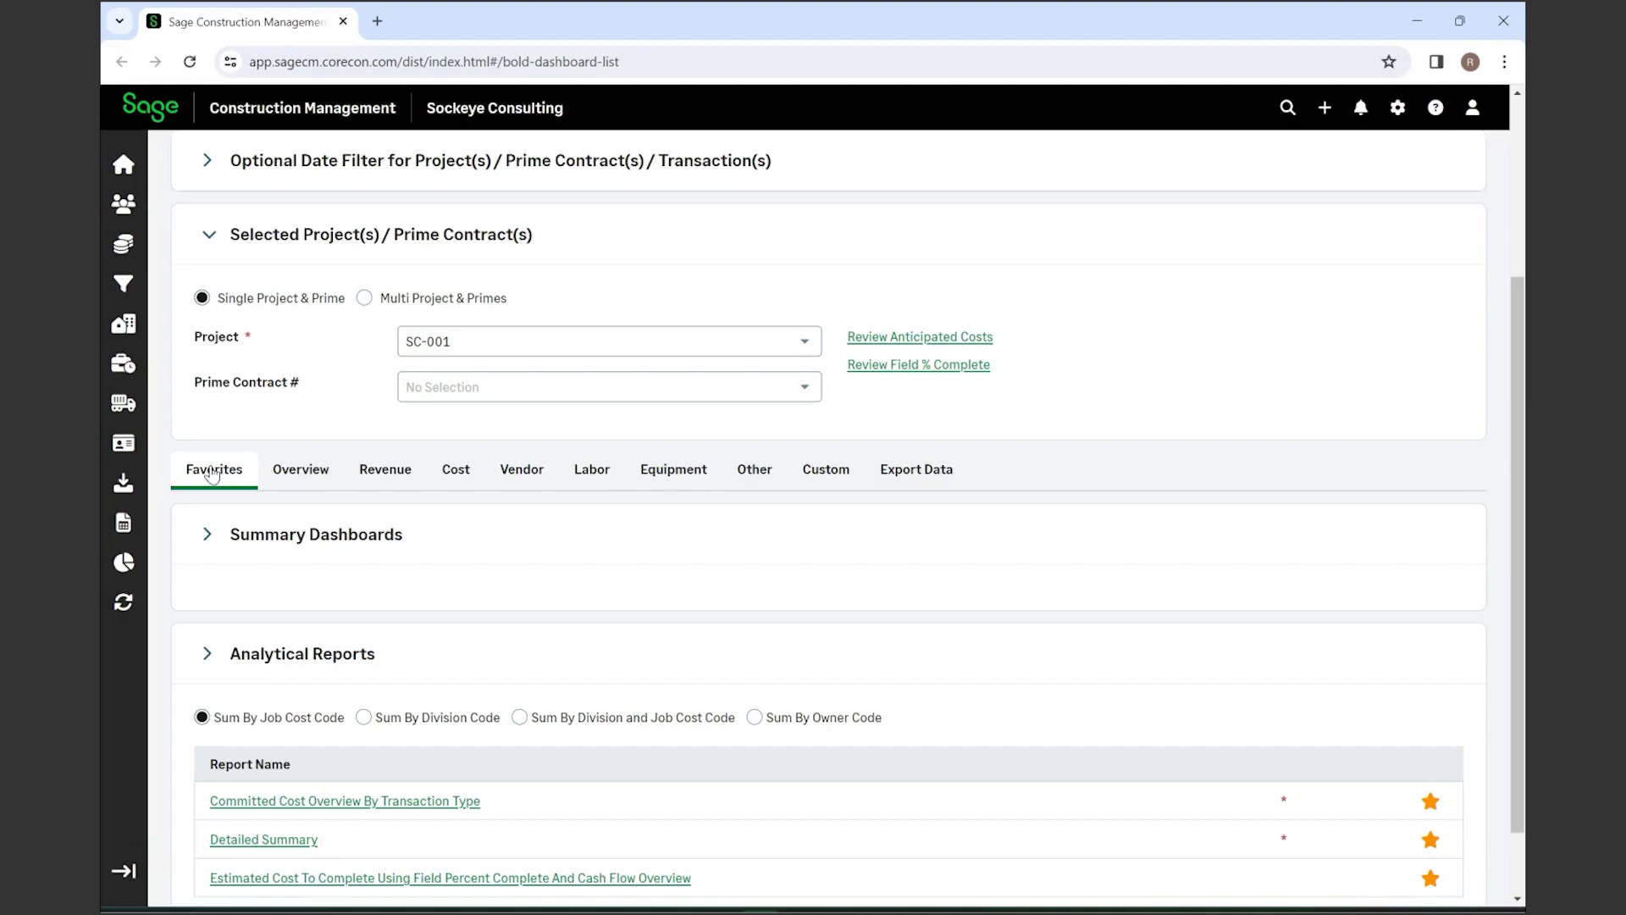
left_click(296, 472)
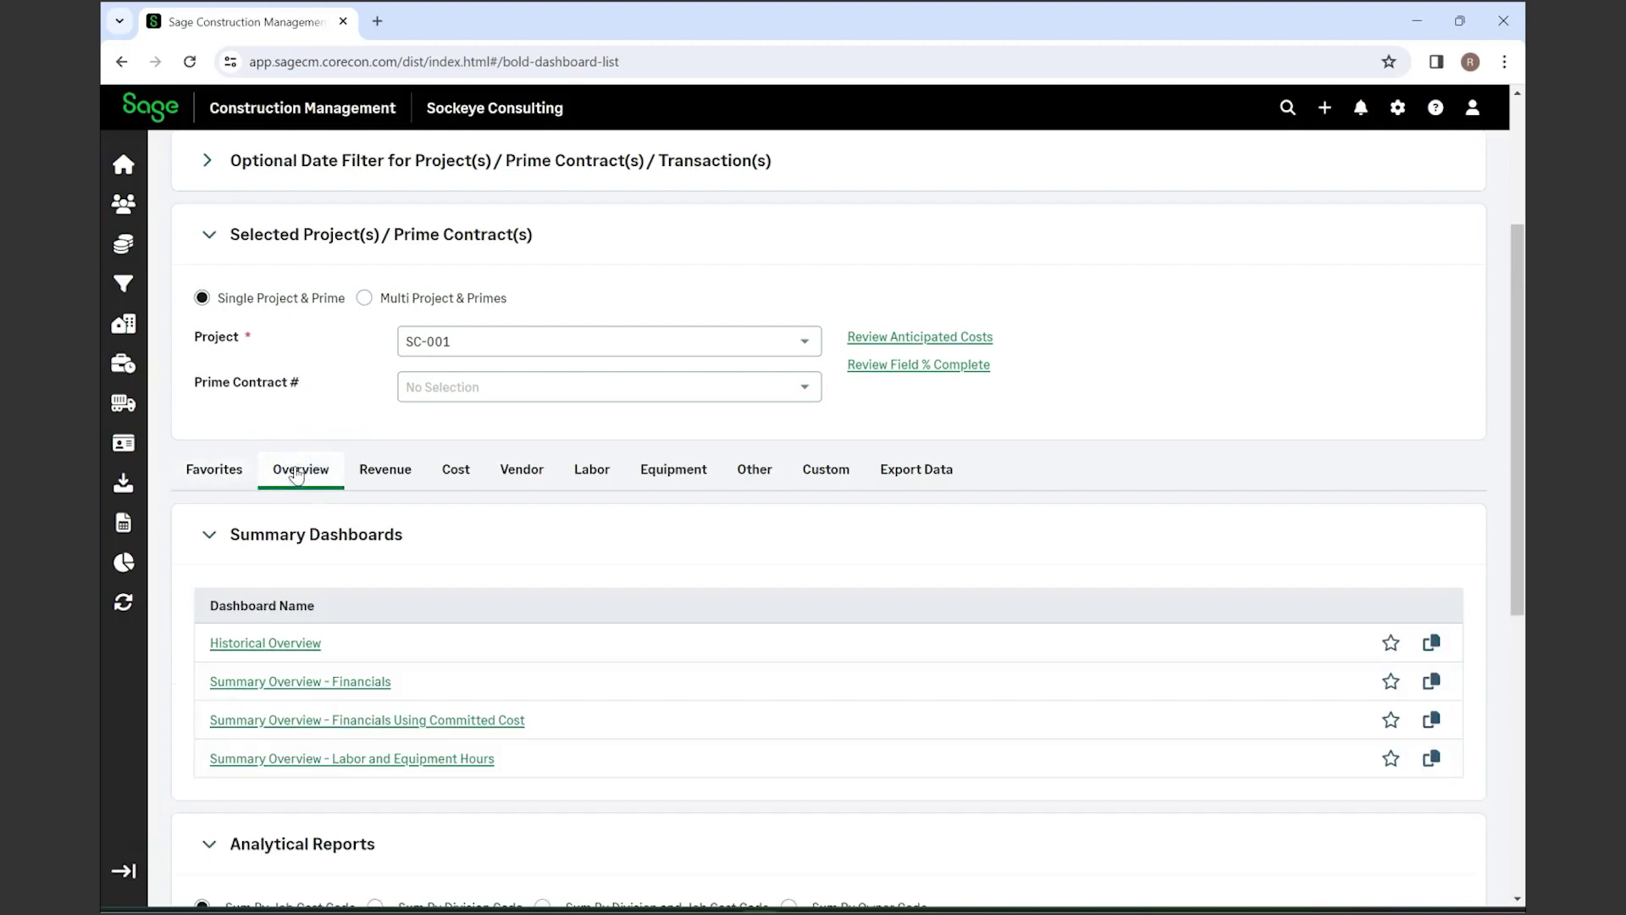
left_click(380, 472)
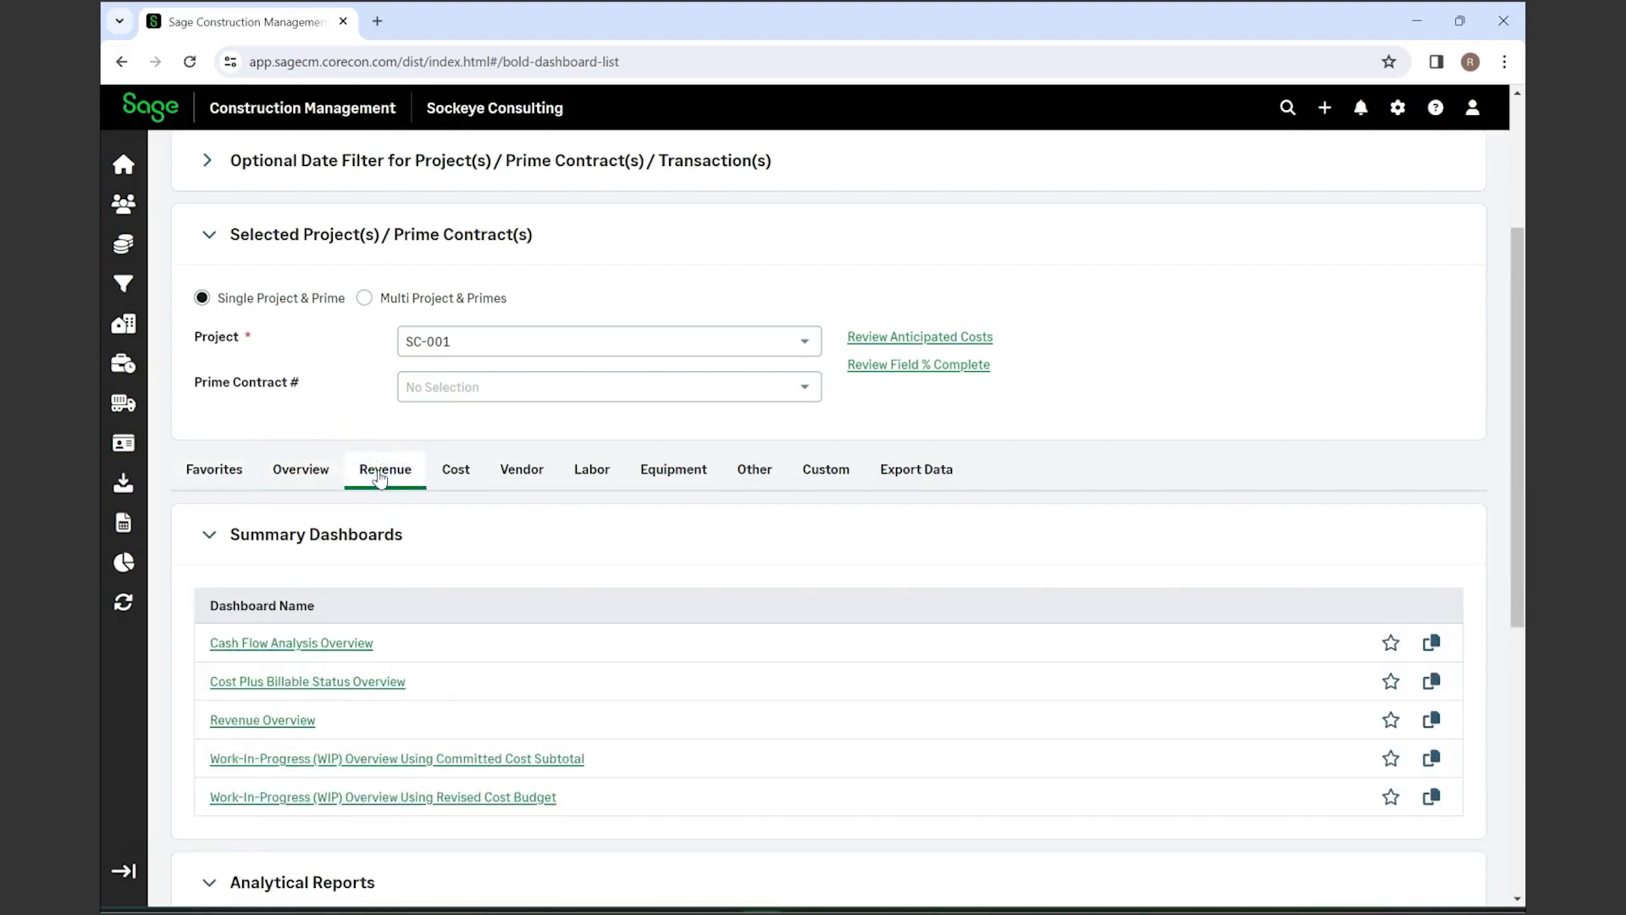
left_click(456, 470)
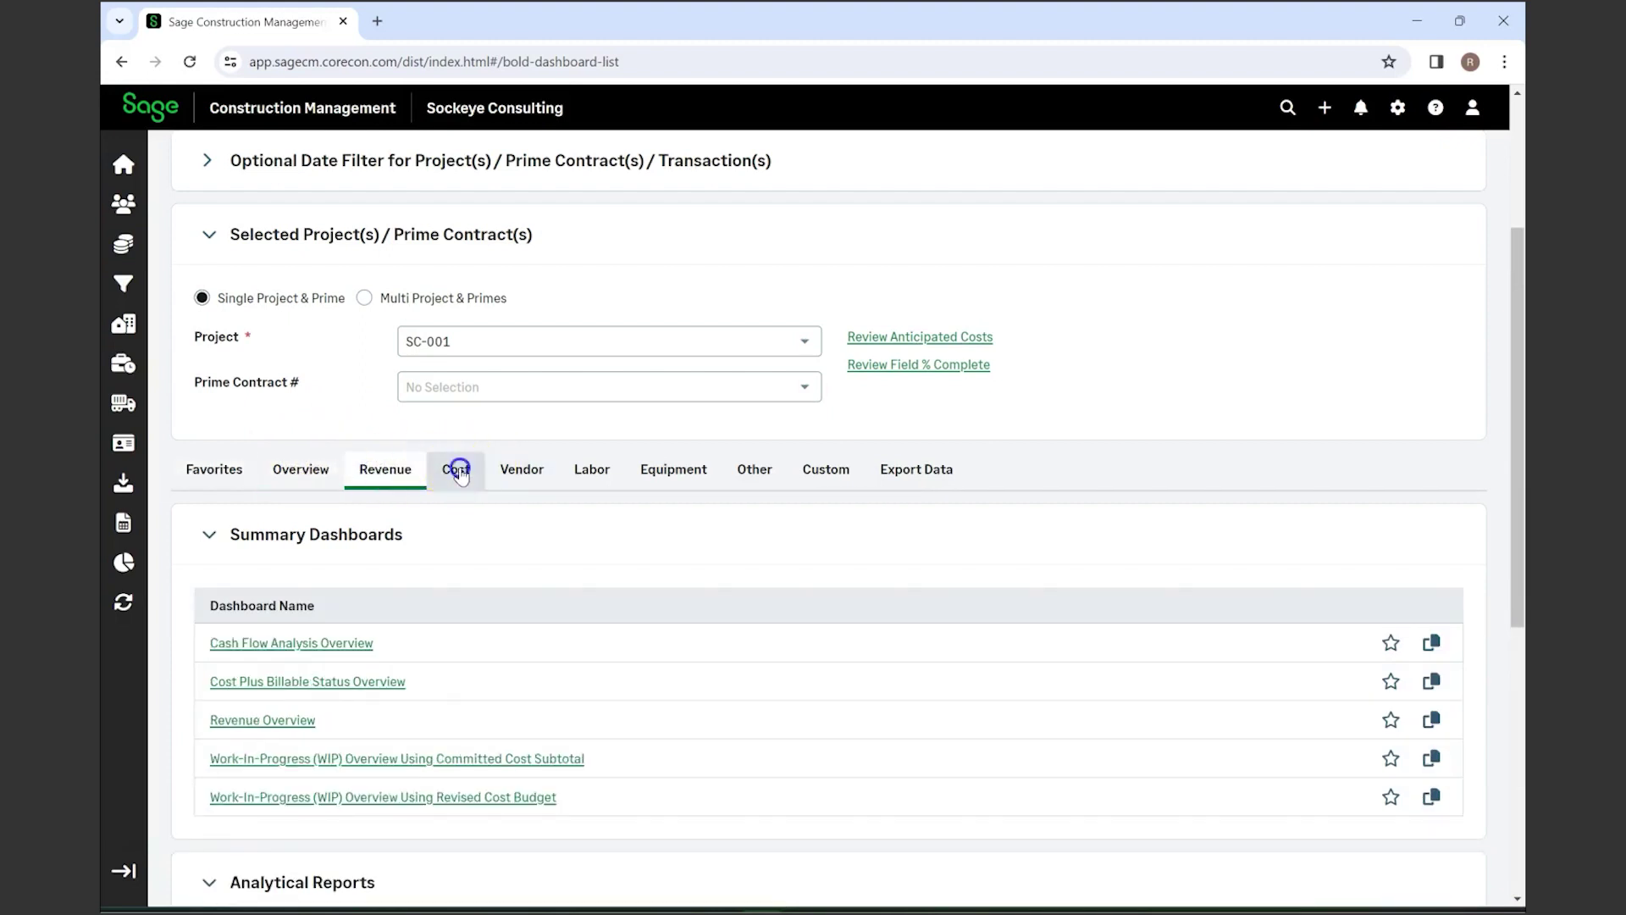
left_click(522, 474)
left_click(591, 468)
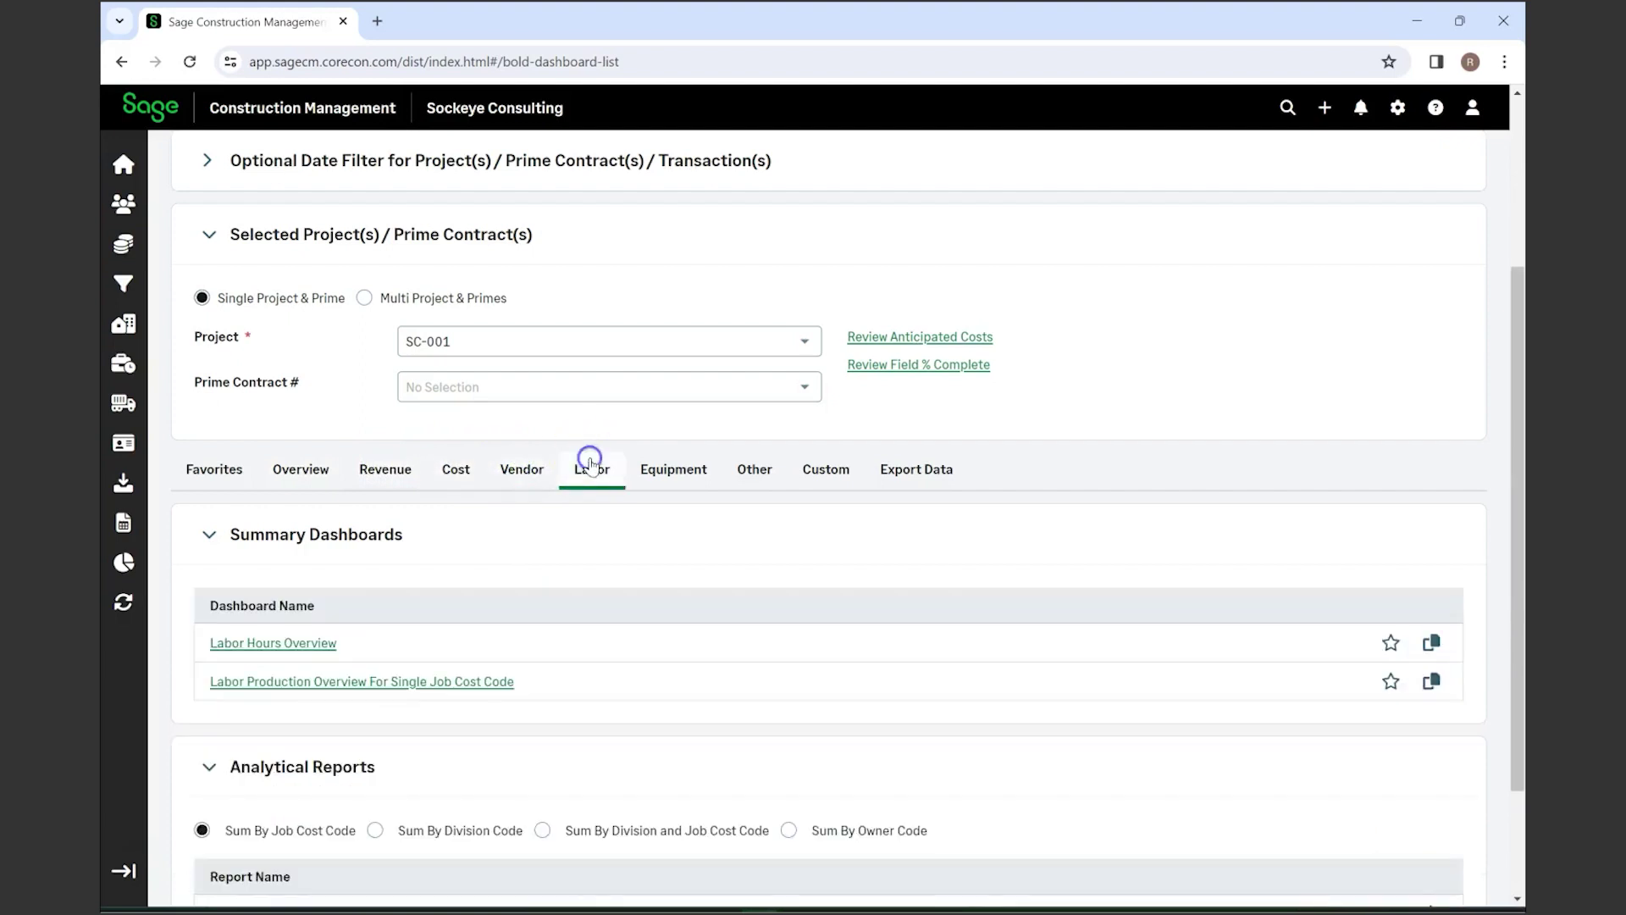
left_click(666, 471)
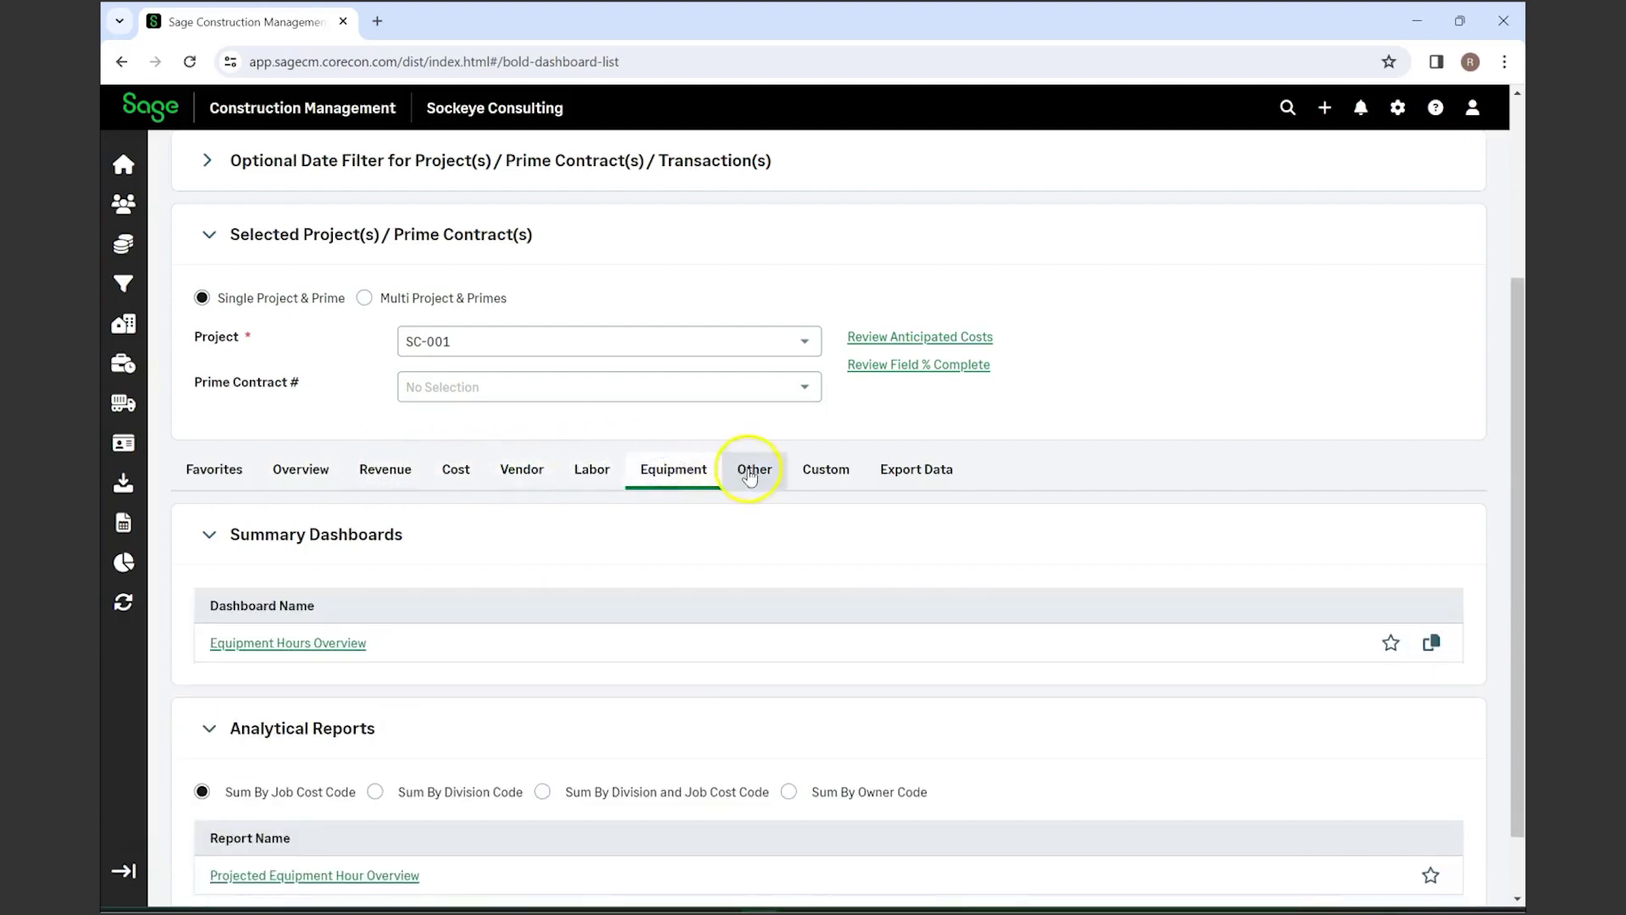
left_click(749, 476)
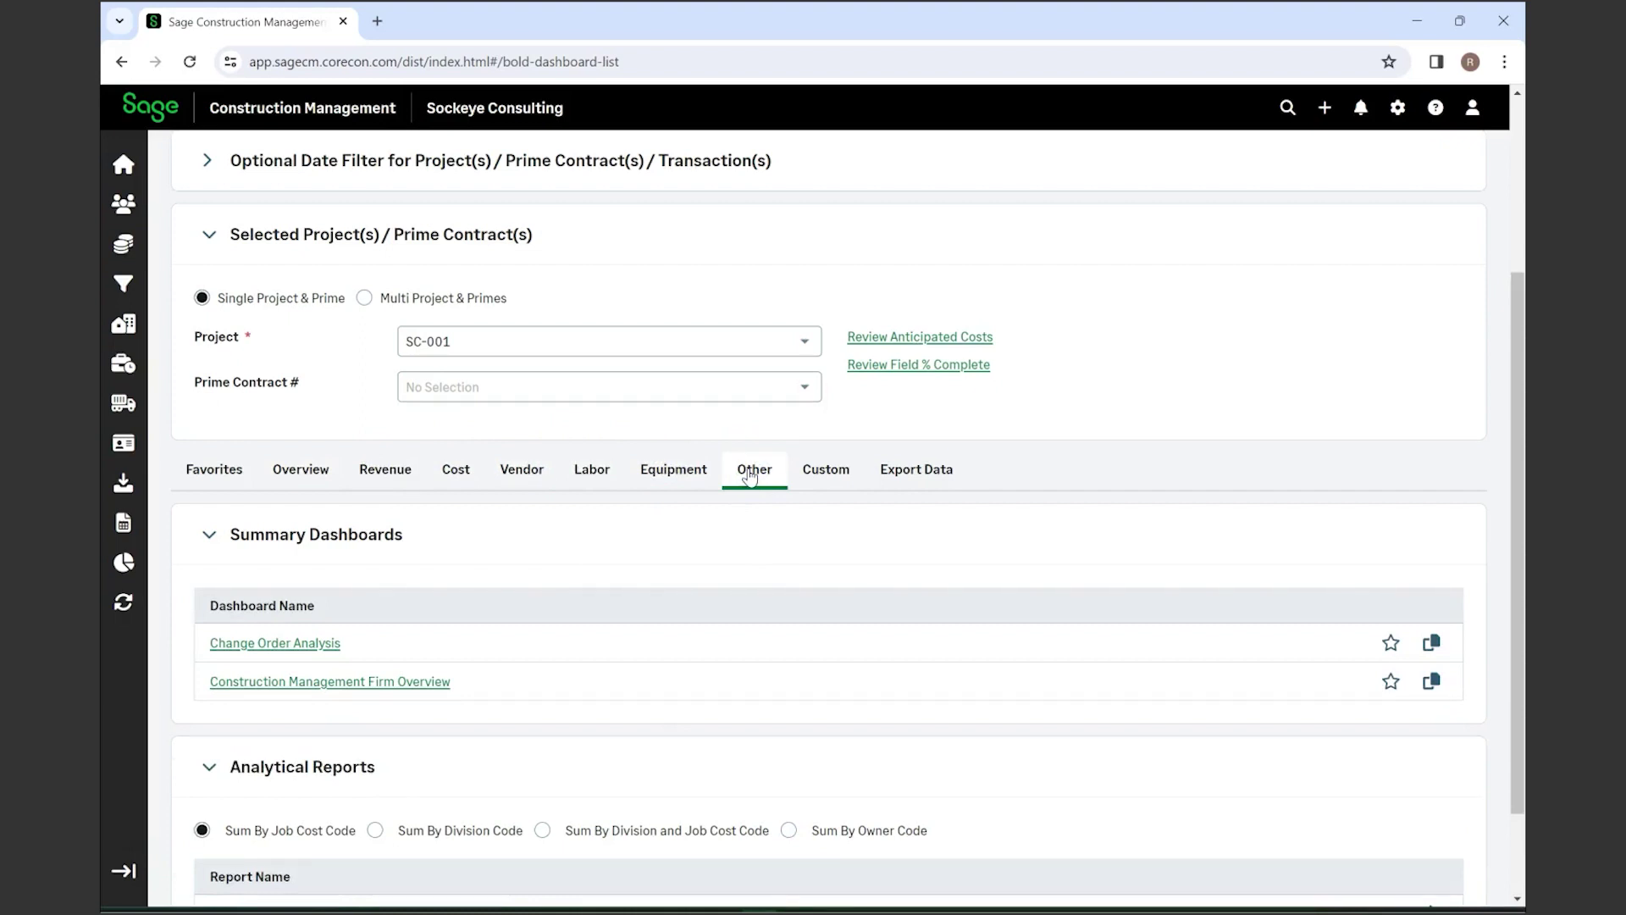
left_click(826, 471)
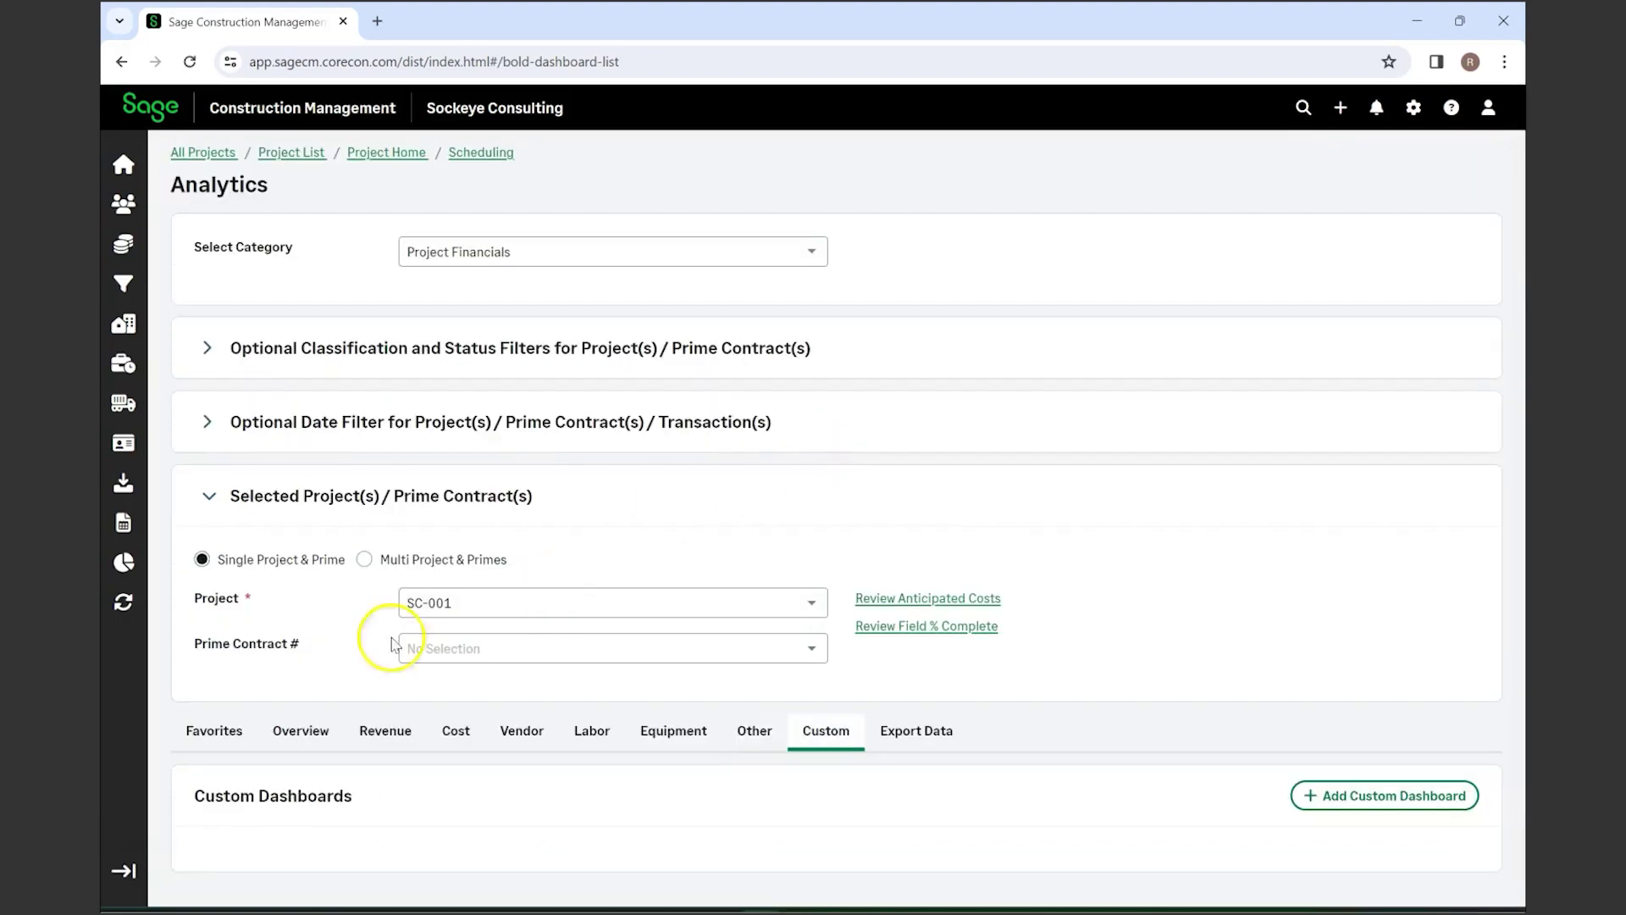
Step: Return to the Overview tab and scroll through its Summary Dashboards and Analytical Reports
left_click(298, 734)
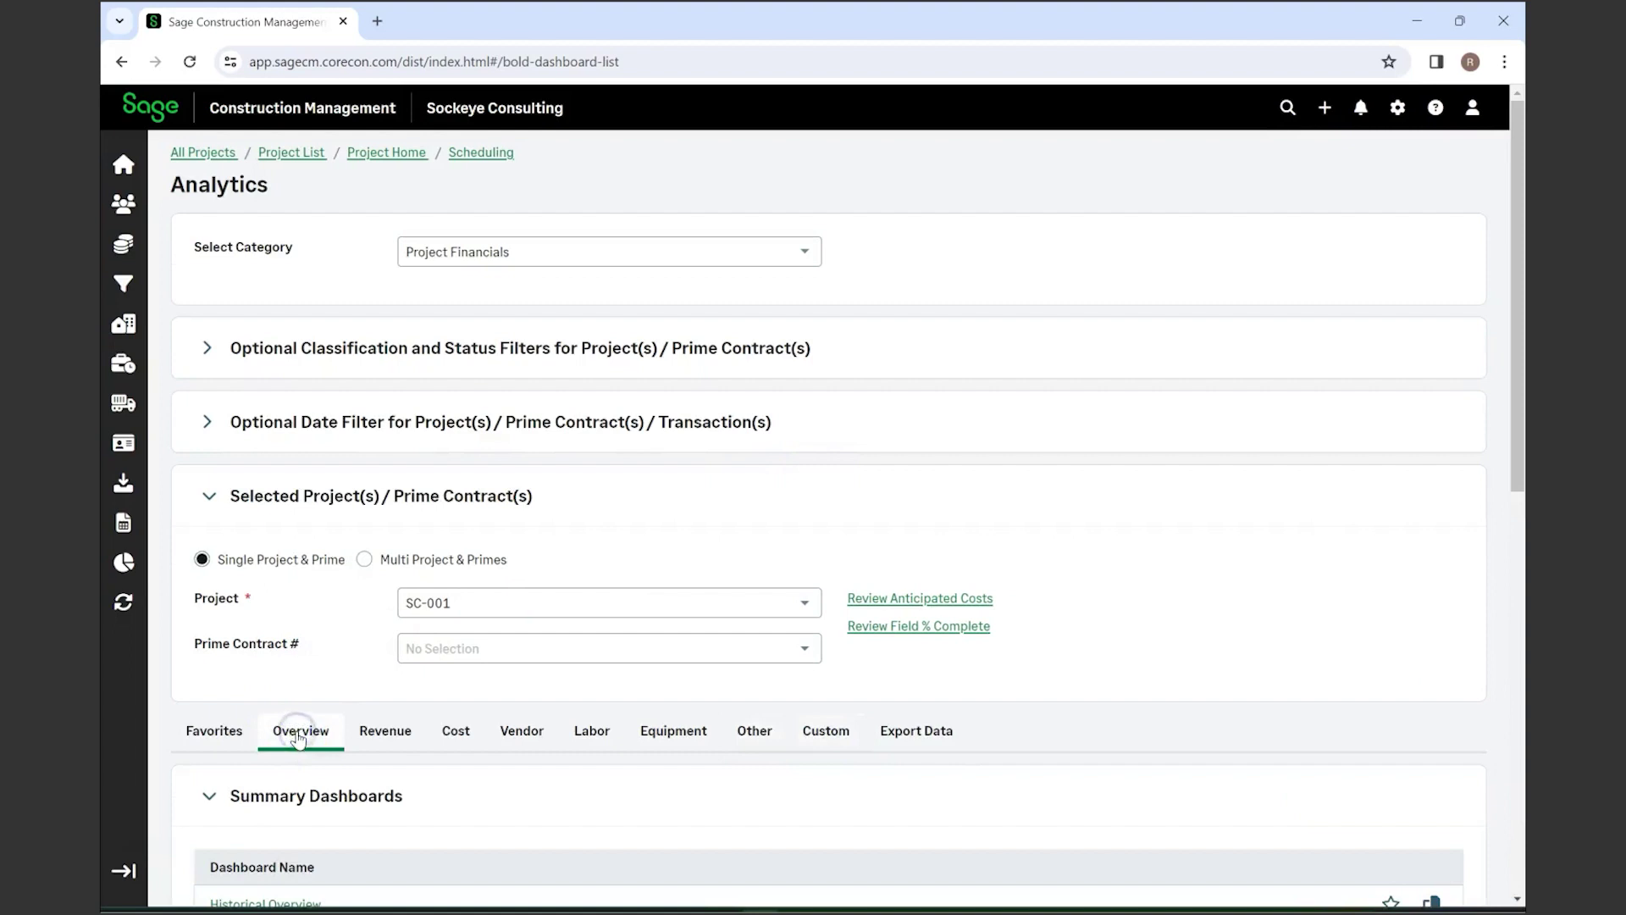
scroll(559, 779, "down", 4)
scroll(559, 779, "down", 5)
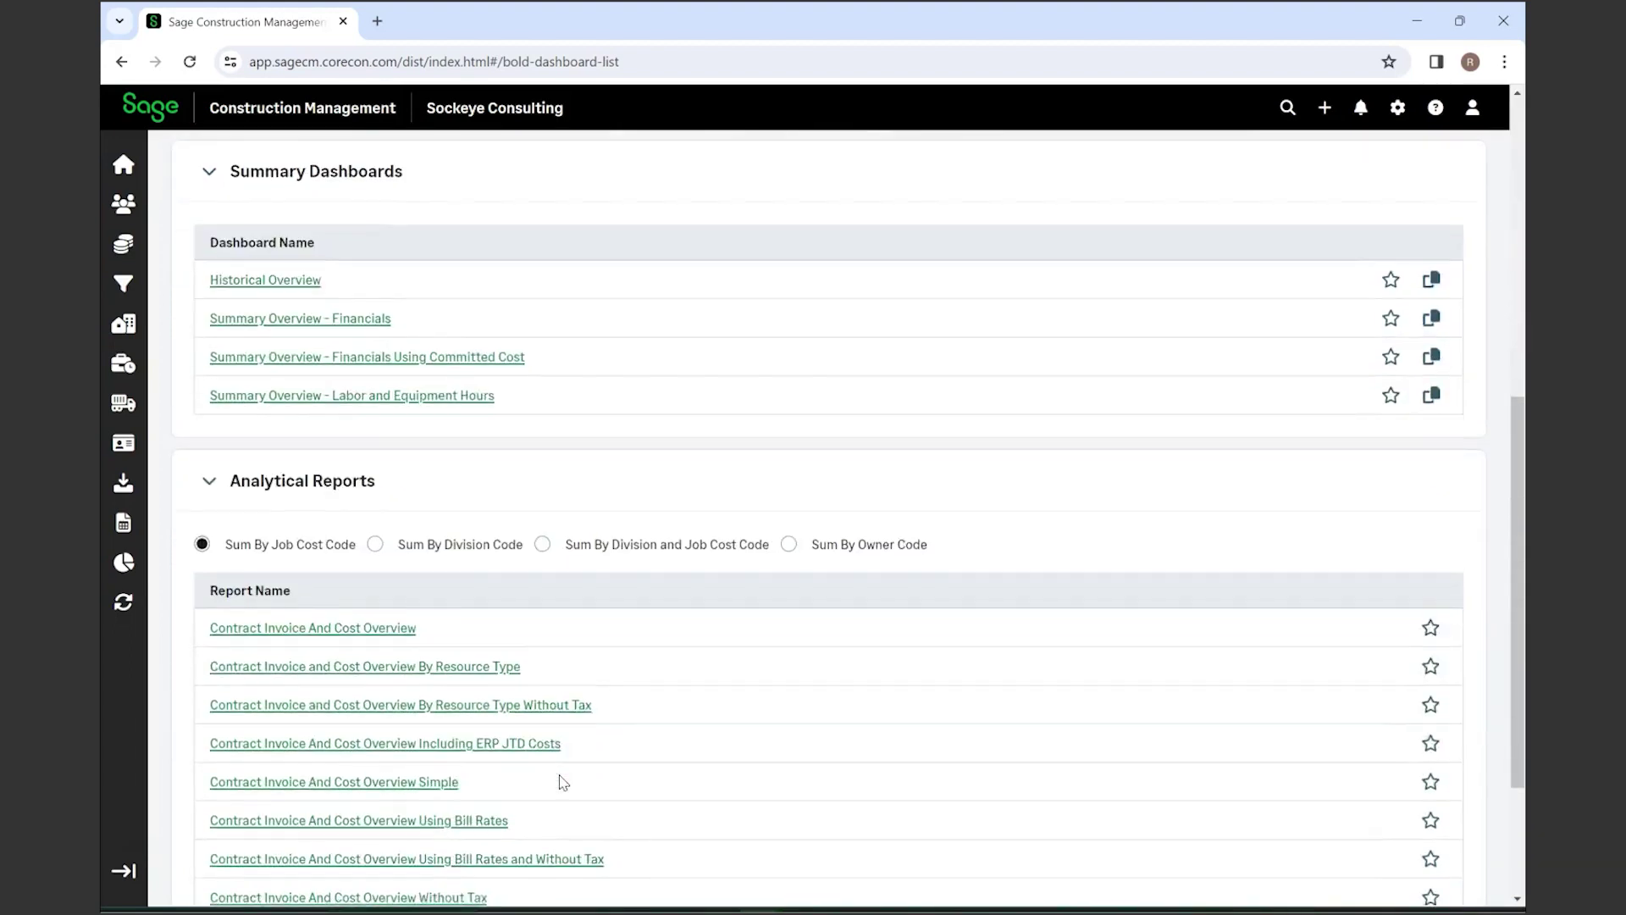
scroll(563, 780, "up", 3)
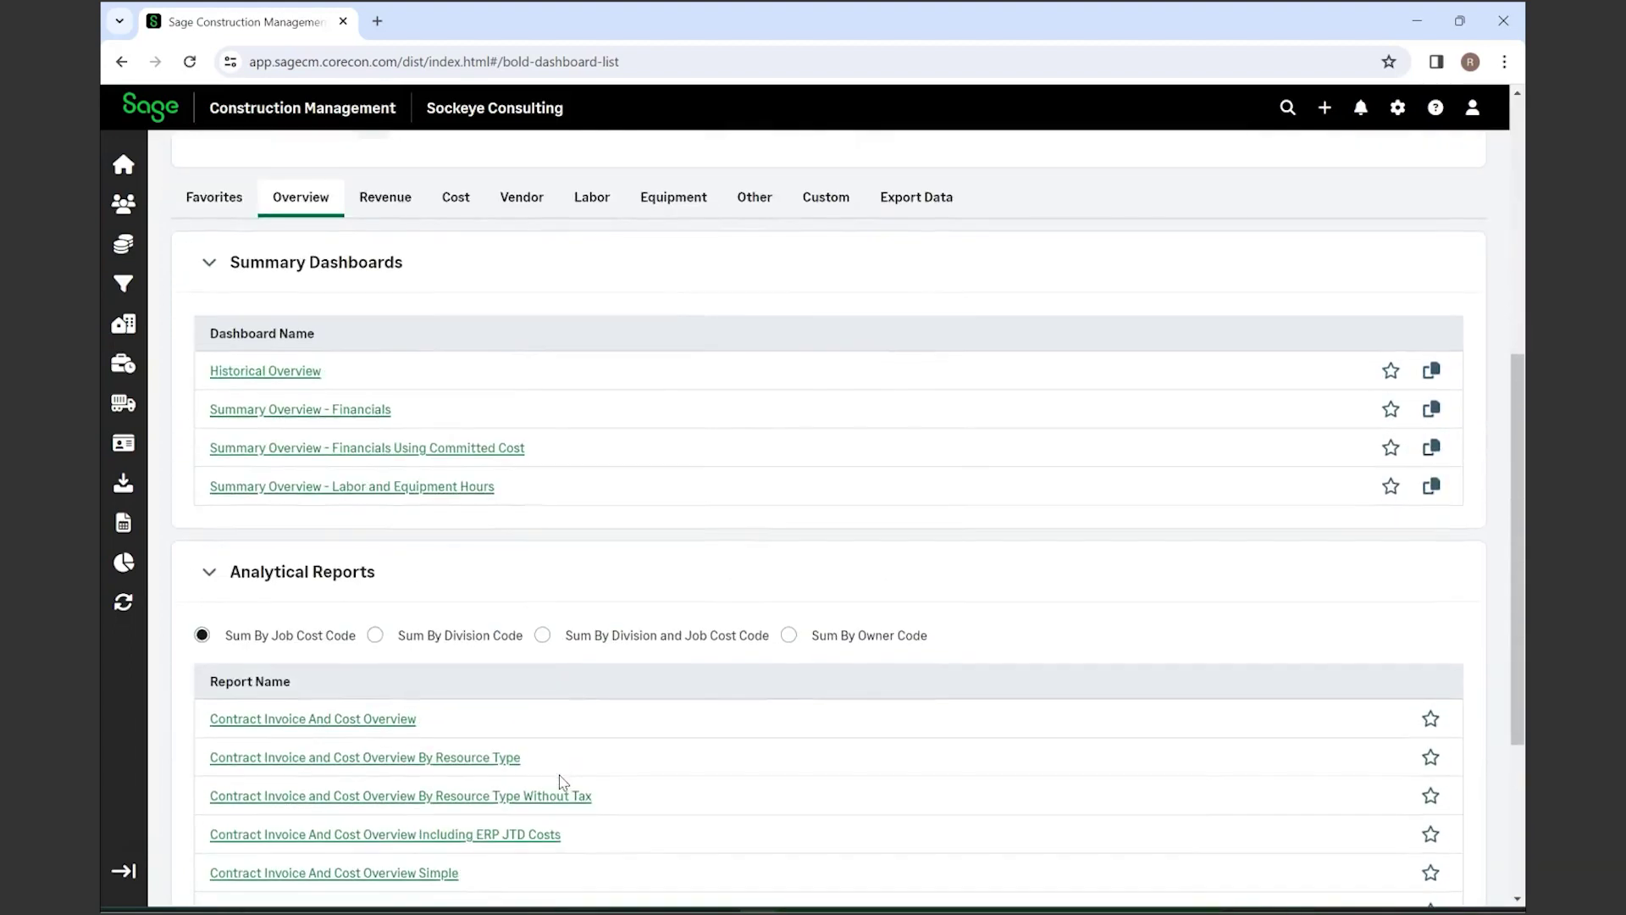
Step: Bring up the link options for the Summary Overview - Financials dashboard
right_click(308, 415)
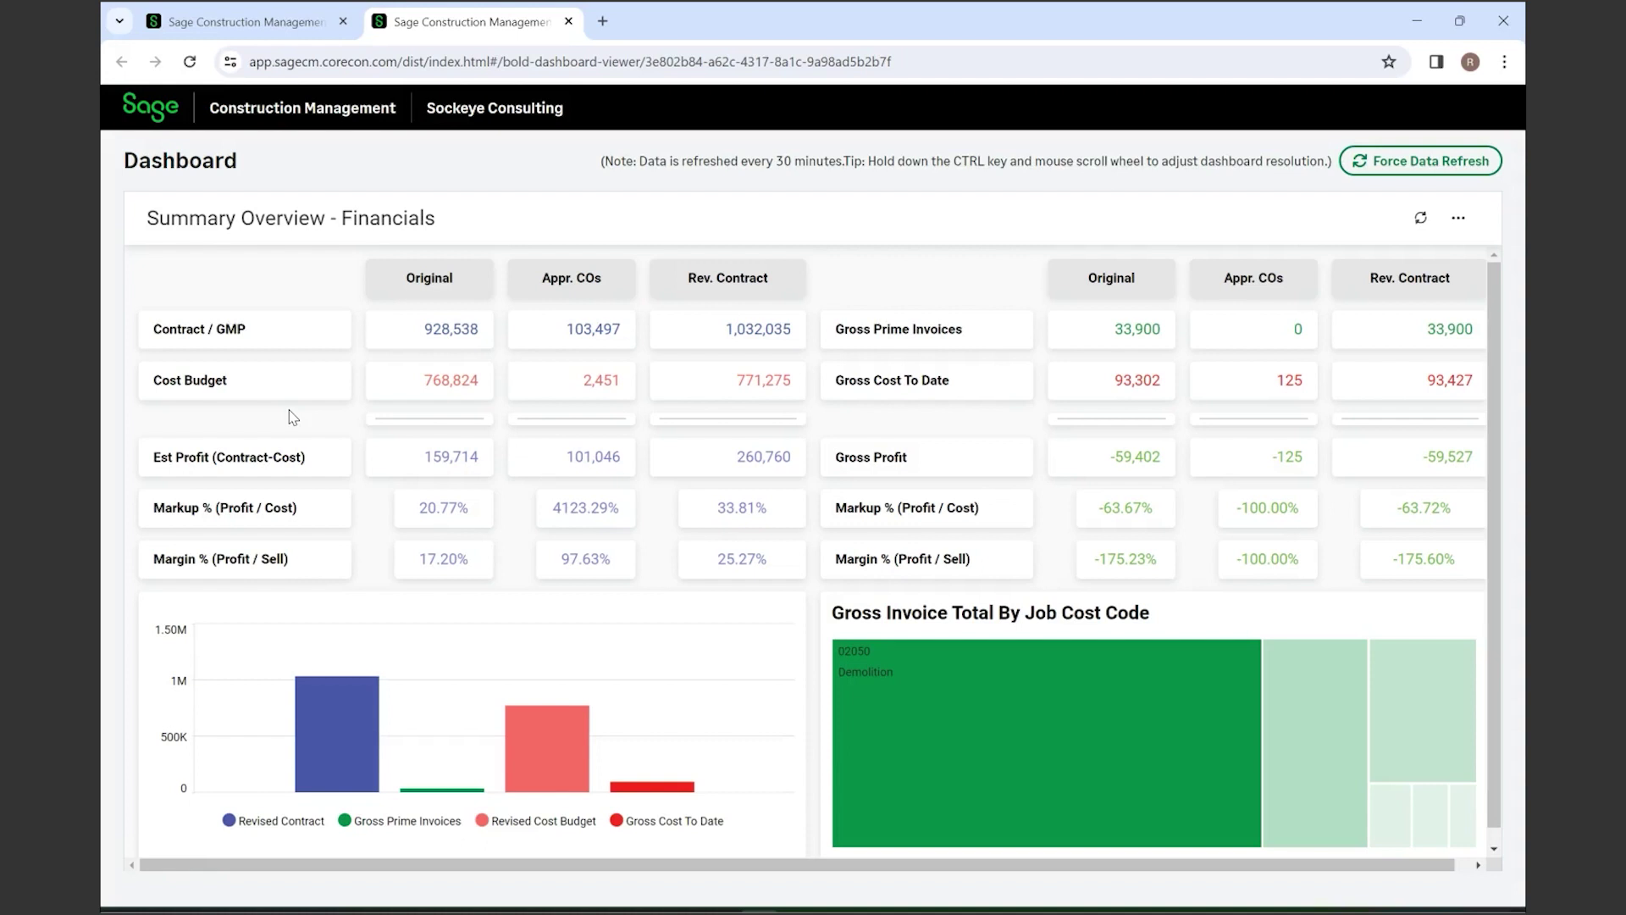
scroll(615, 466, "down", 1)
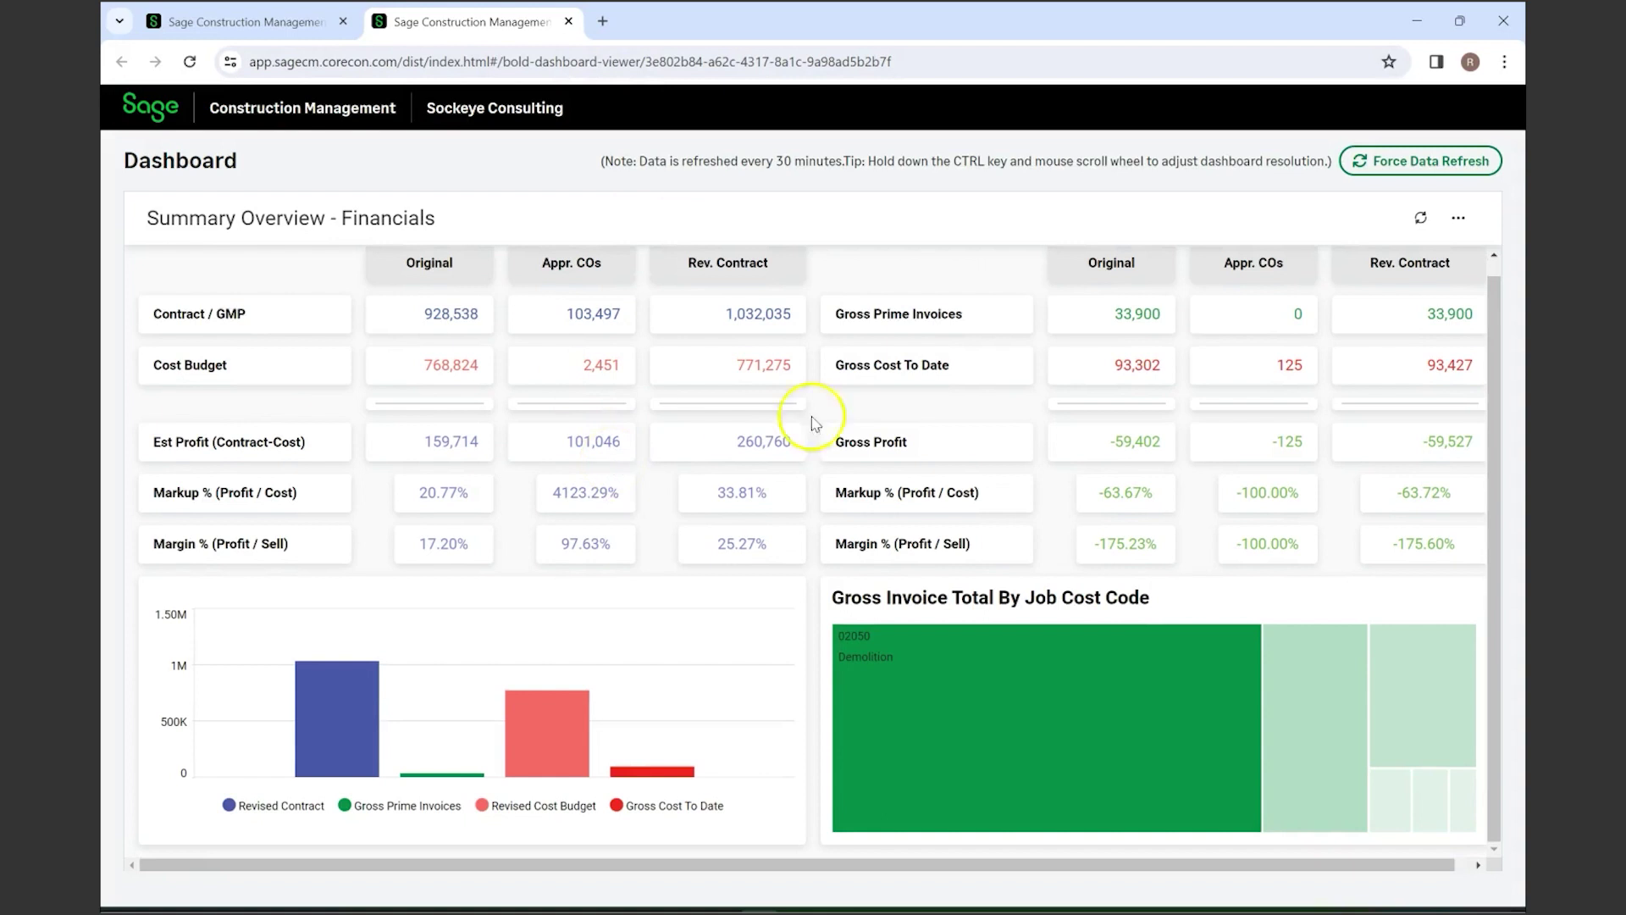
mouse_move(347, 748)
mouse_move(516, 740)
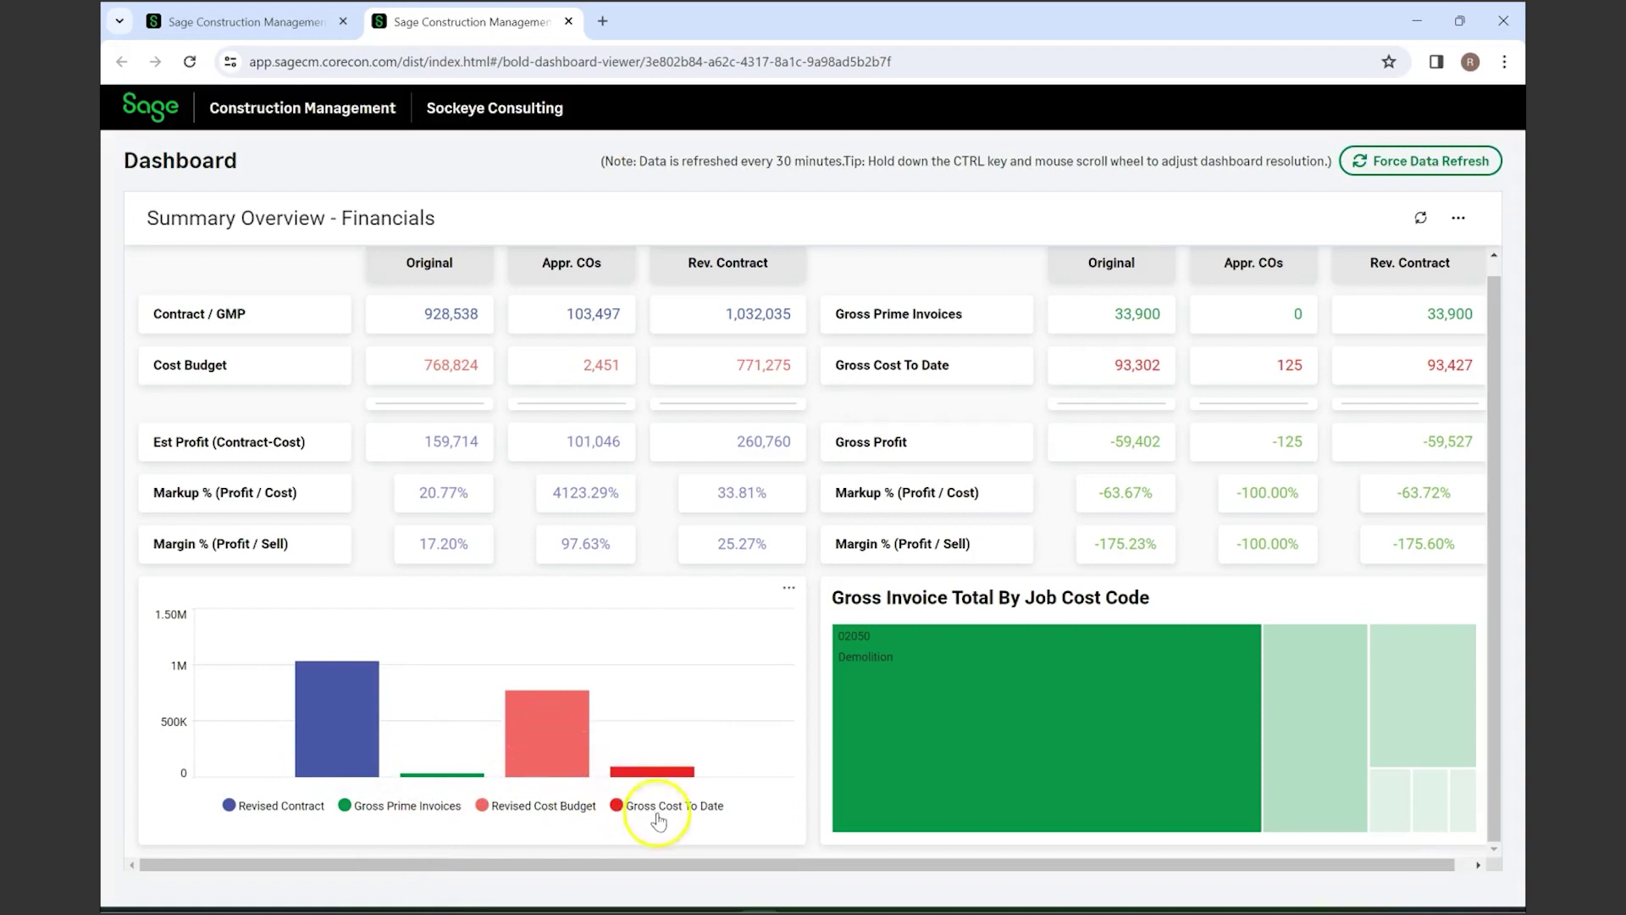
mouse_move(659, 777)
mouse_move(928, 632)
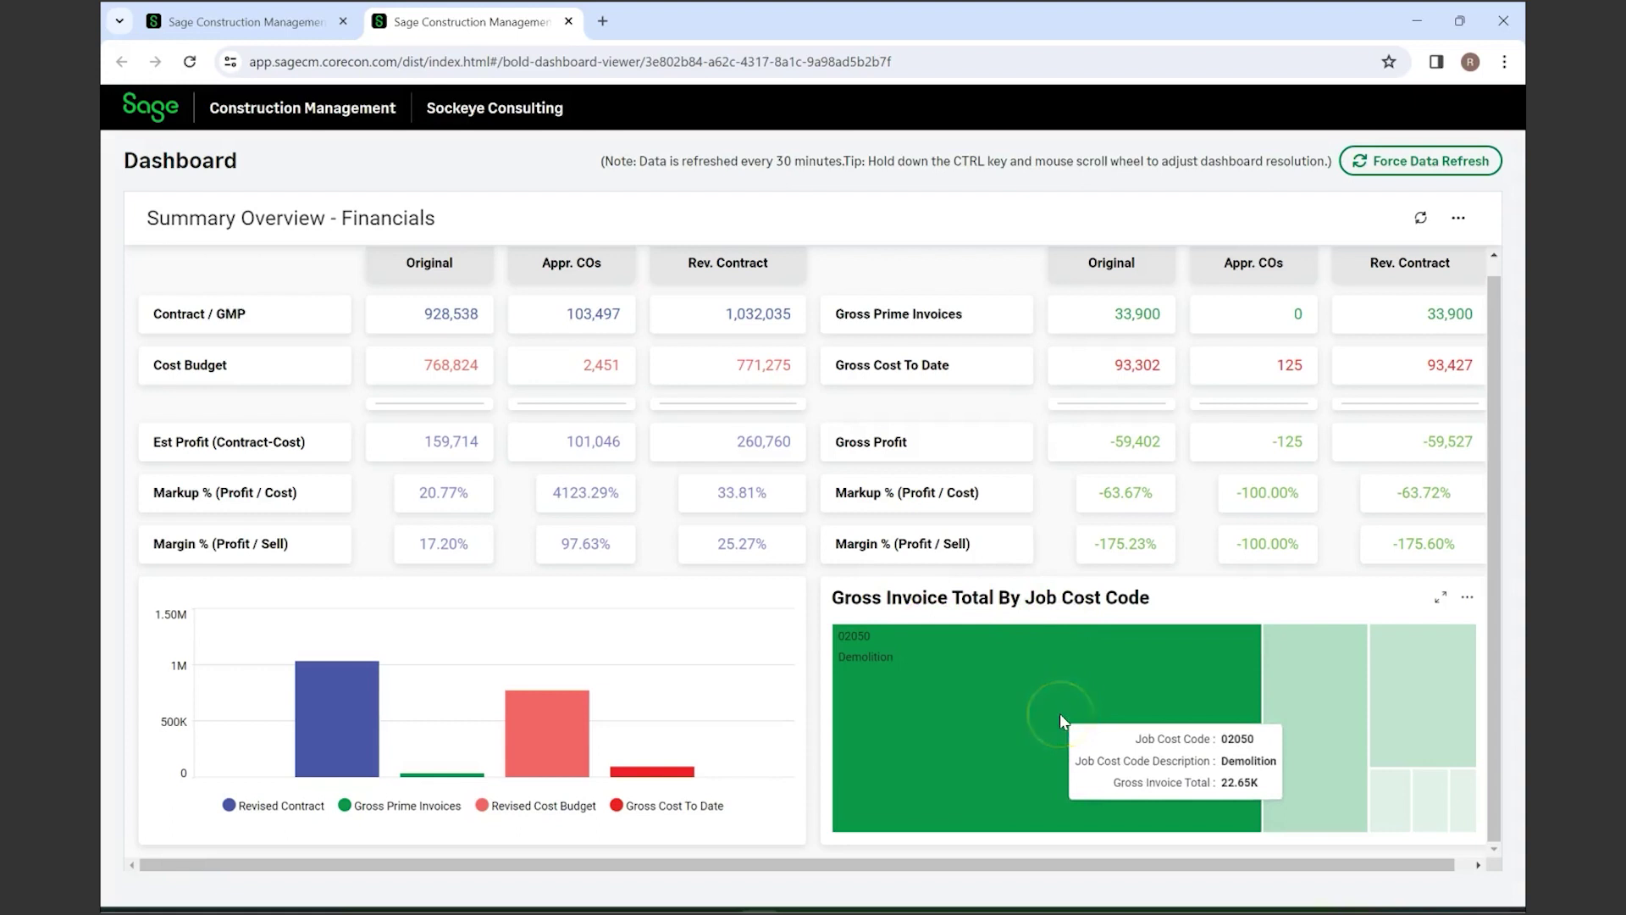
mouse_move(1391, 800)
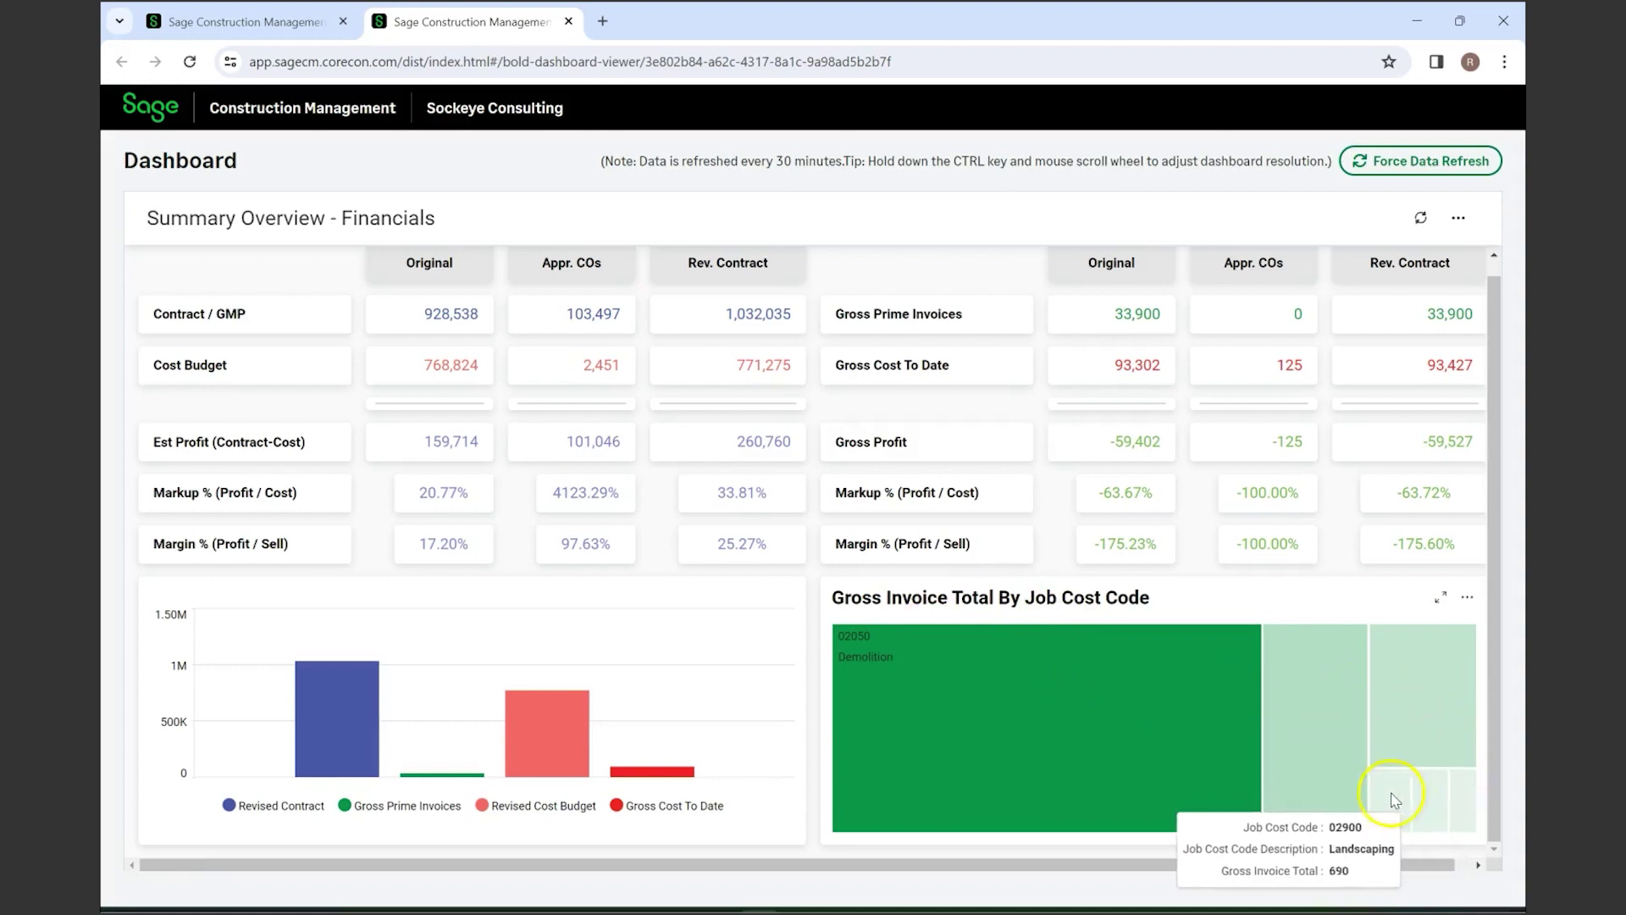
mouse_move(1194, 677)
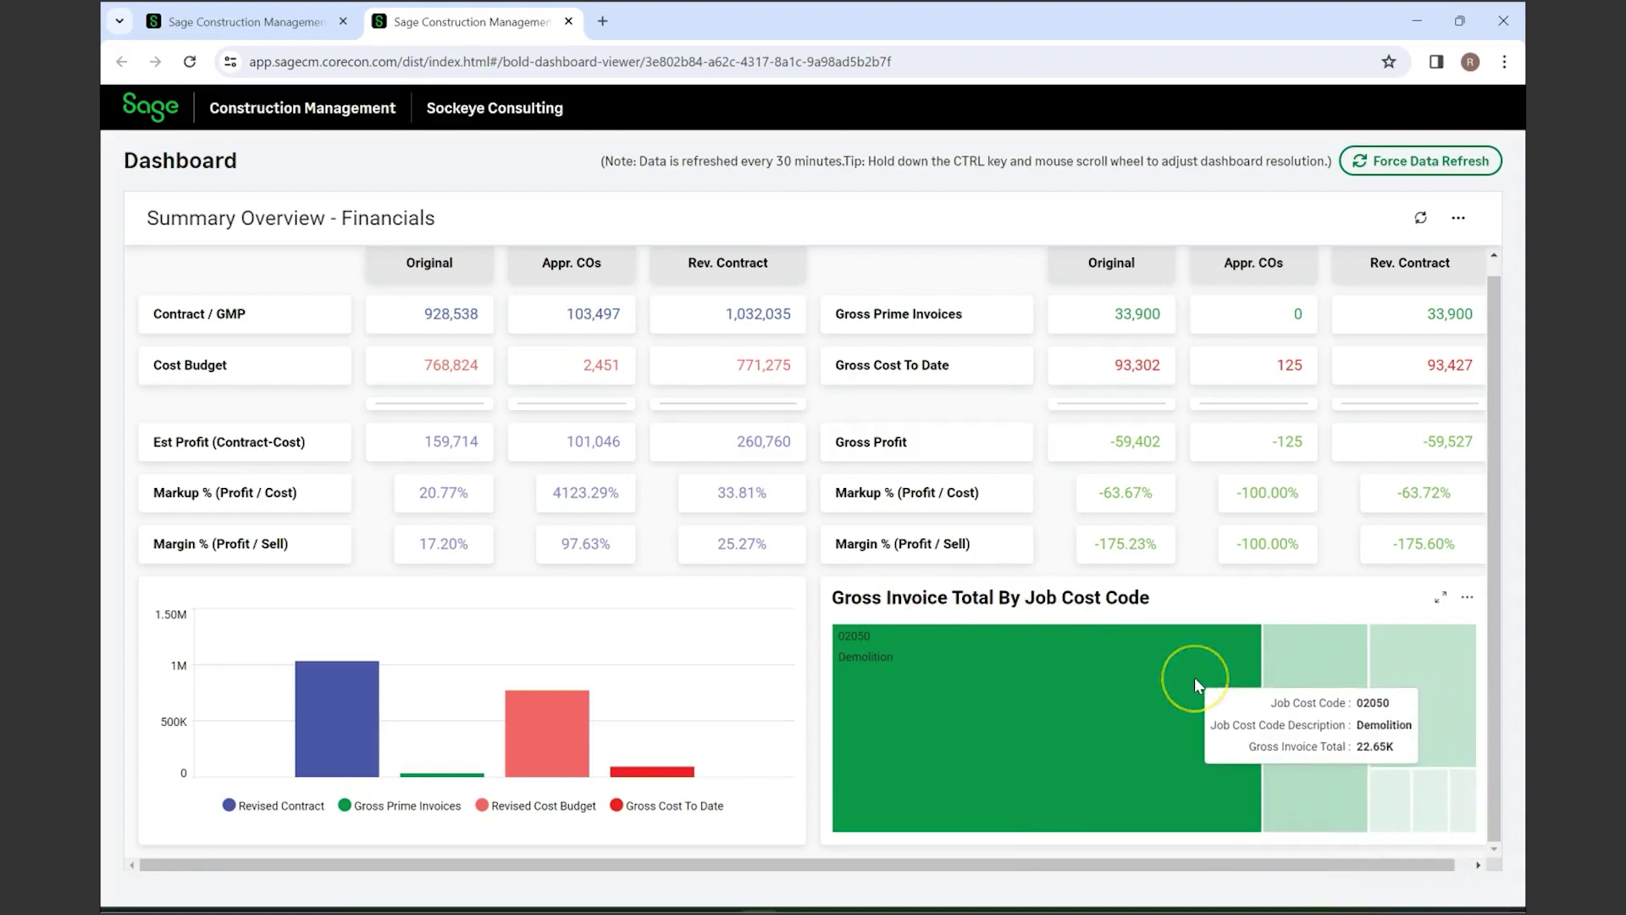
scroll(1194, 678, "up", 1)
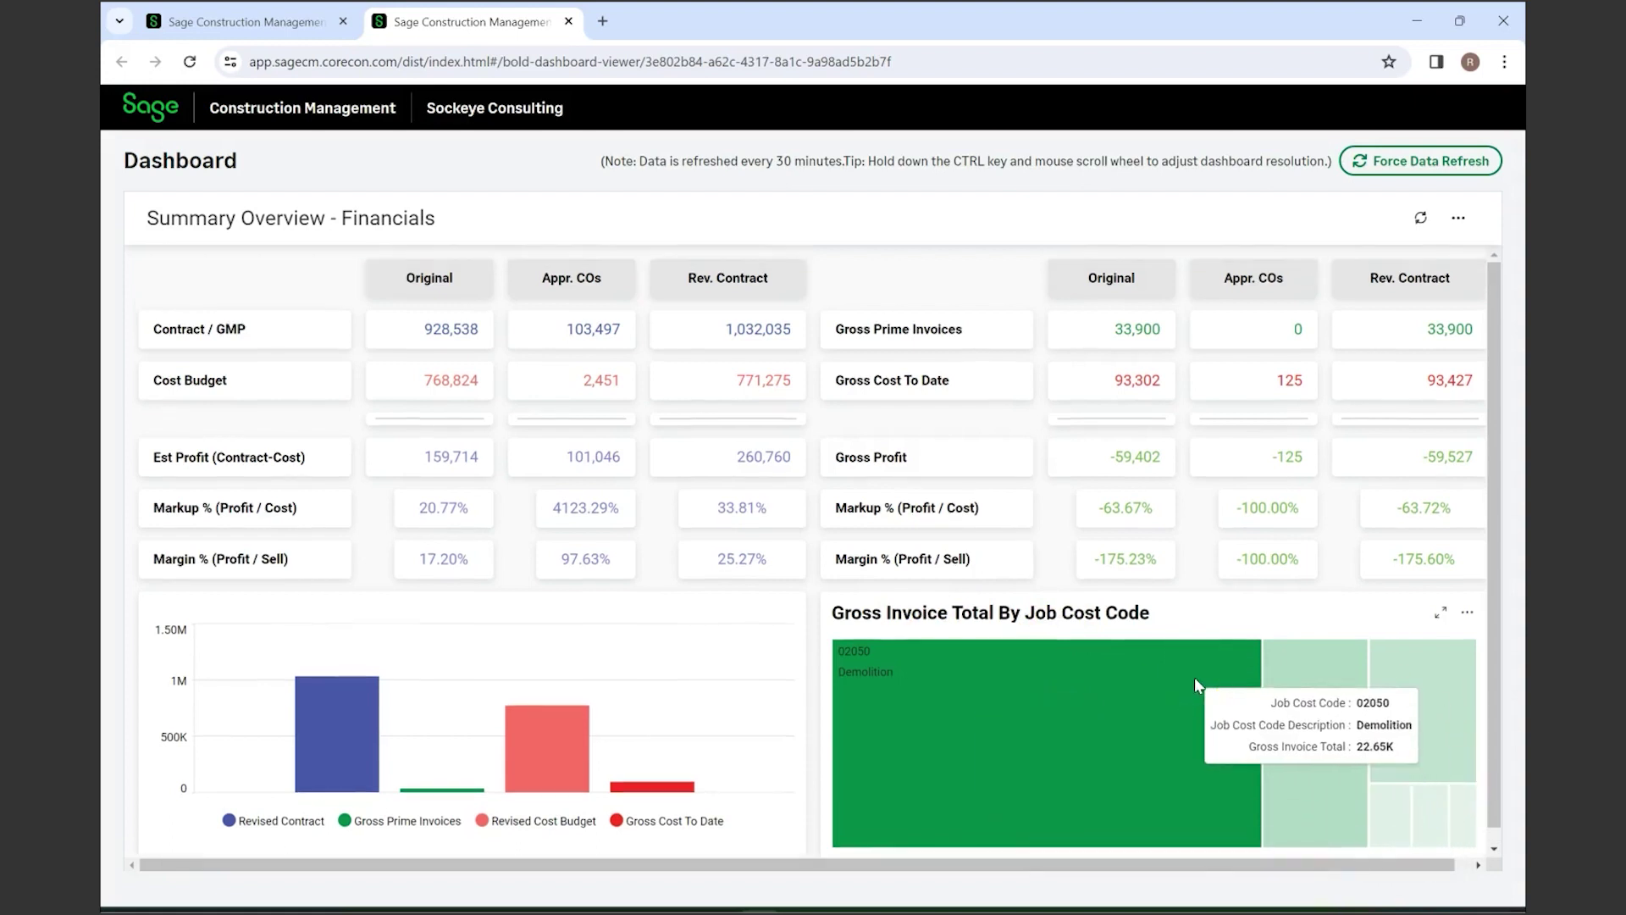
Step: Close the dashboard tab and scroll down to the Analytical Reports list
left_click(569, 22)
scroll(607, 544, "down", 4)
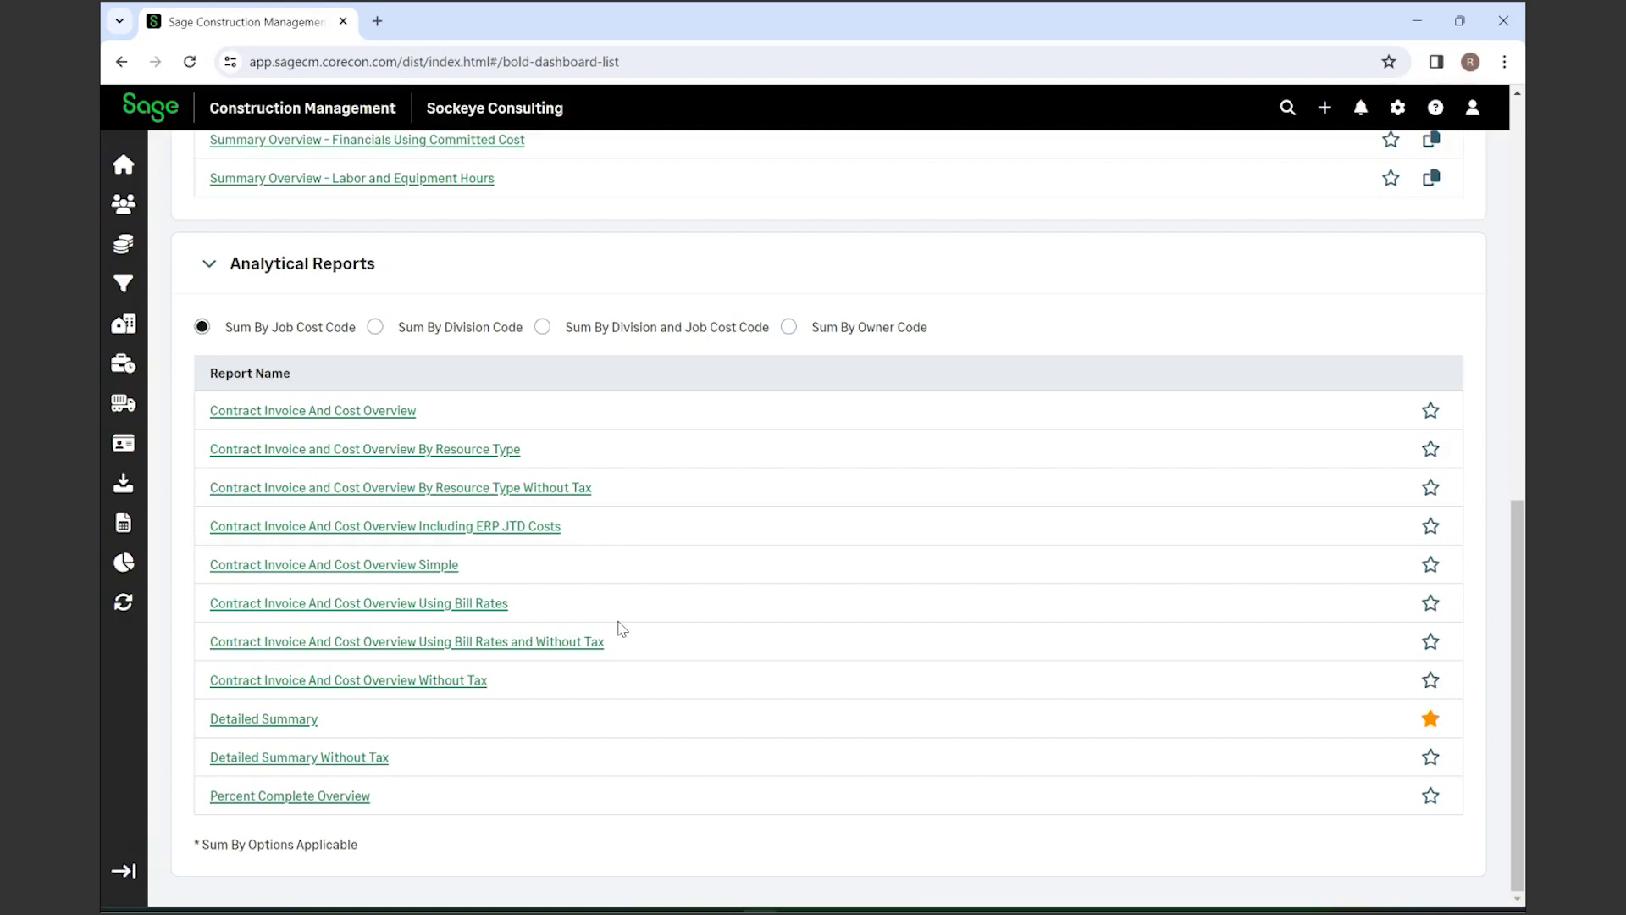
Step: Open the Contract Invoice And Cost Overview Including ERP JTD Costs report and run it
left_click(484, 527)
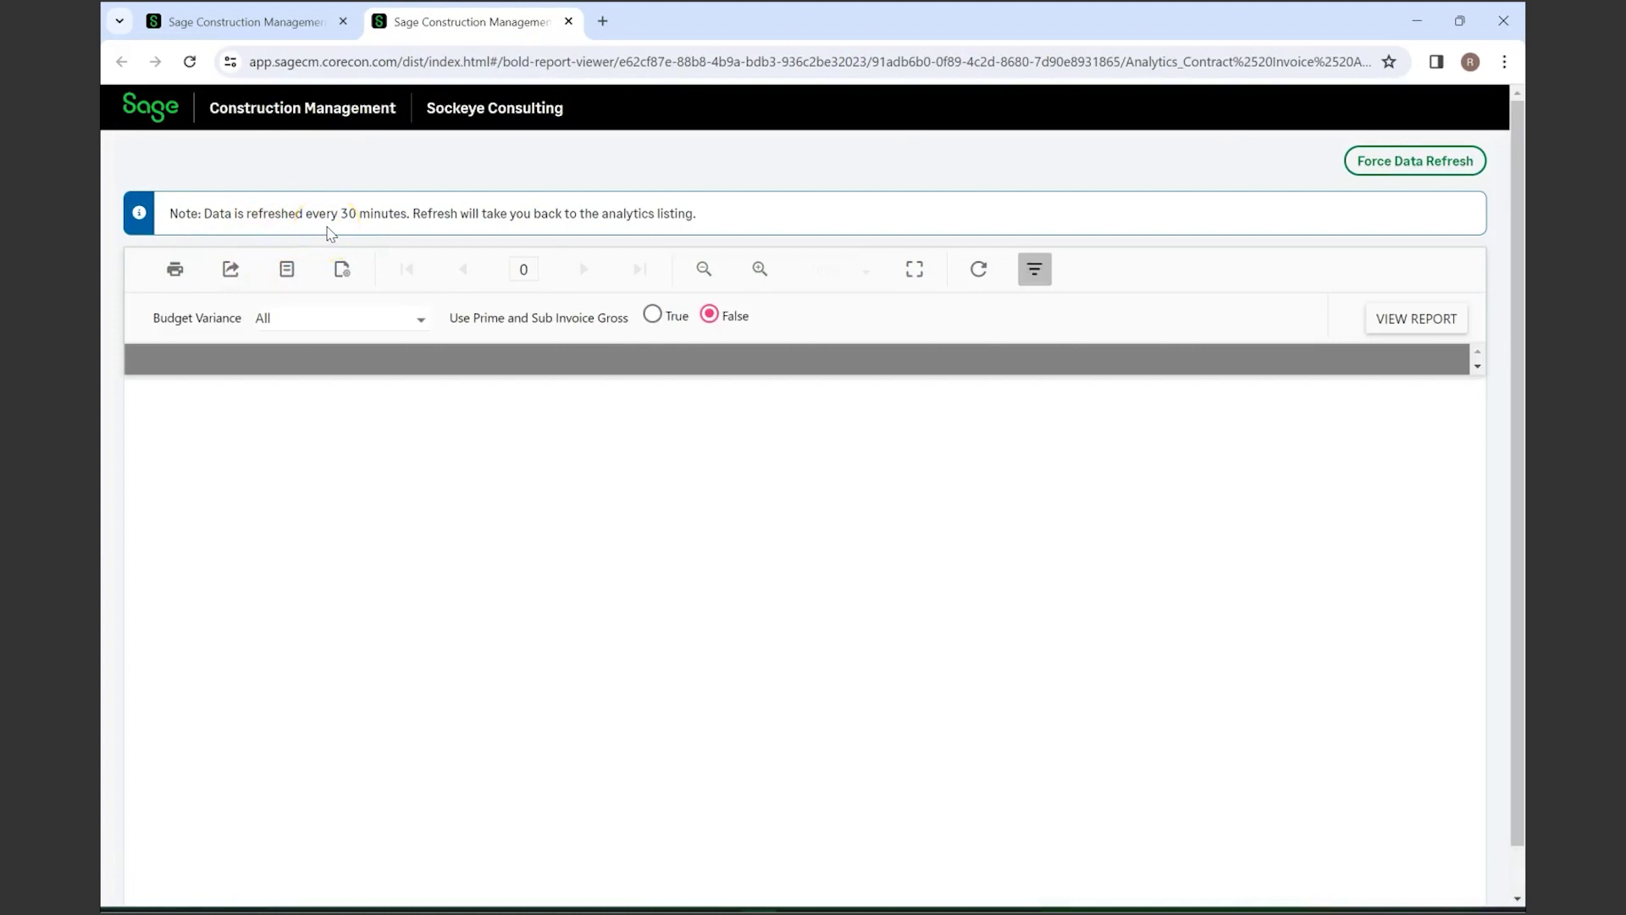
left_click(666, 410)
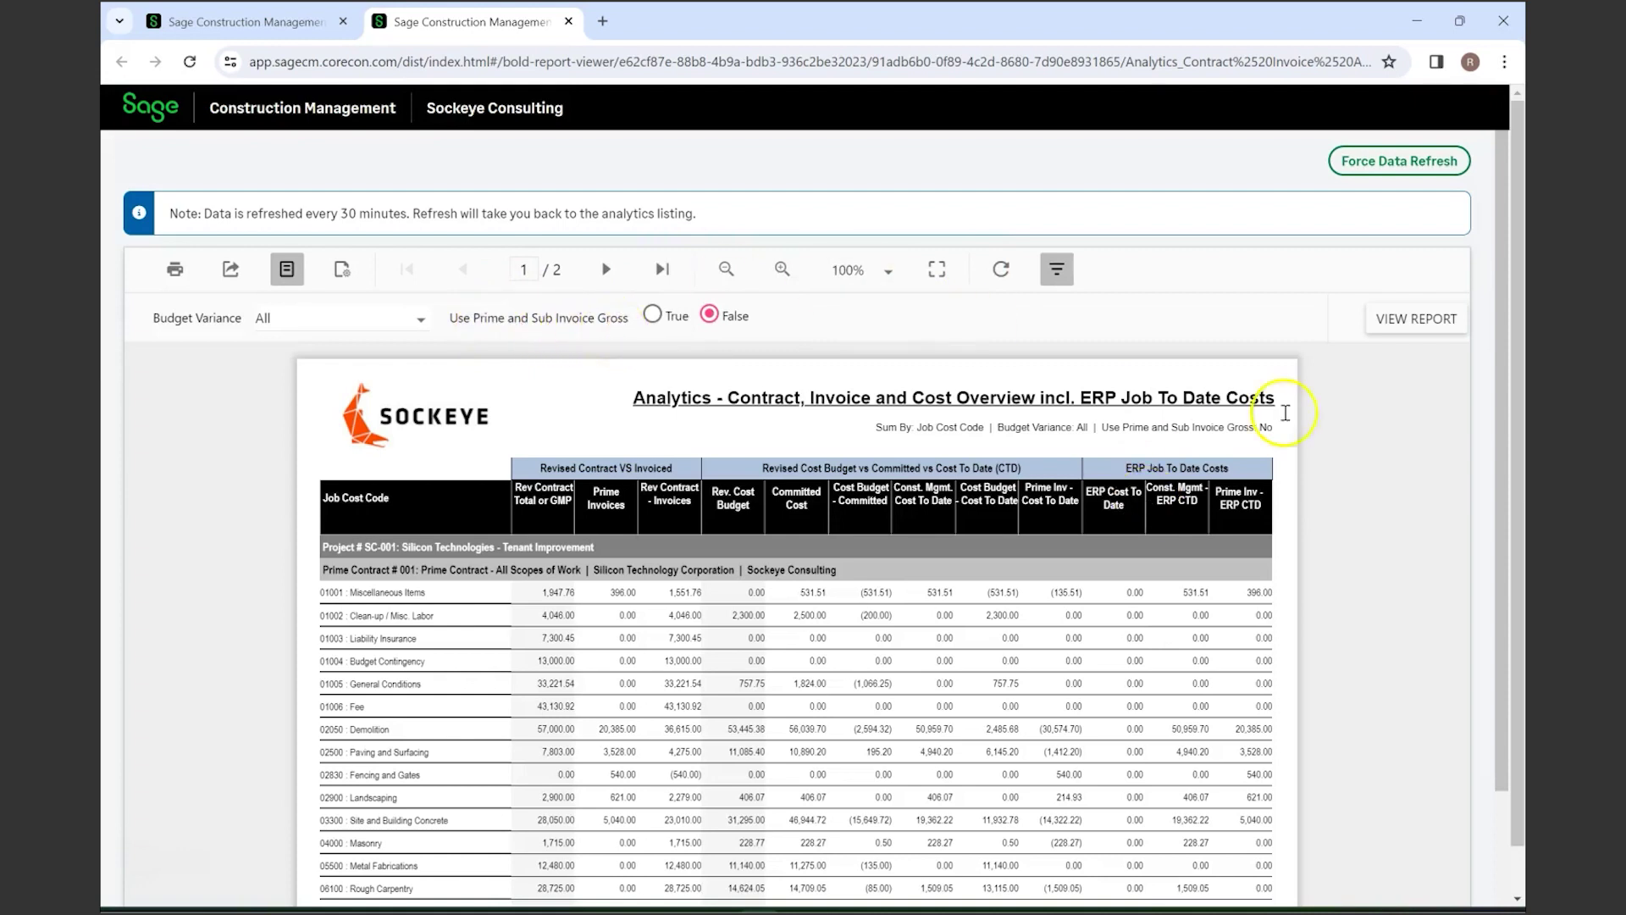
Step: Go to report page 2 and show totals of 1,032,034.90 revised contract and 30,510.00 invoiced
scroll(1396, 600, "down", 2)
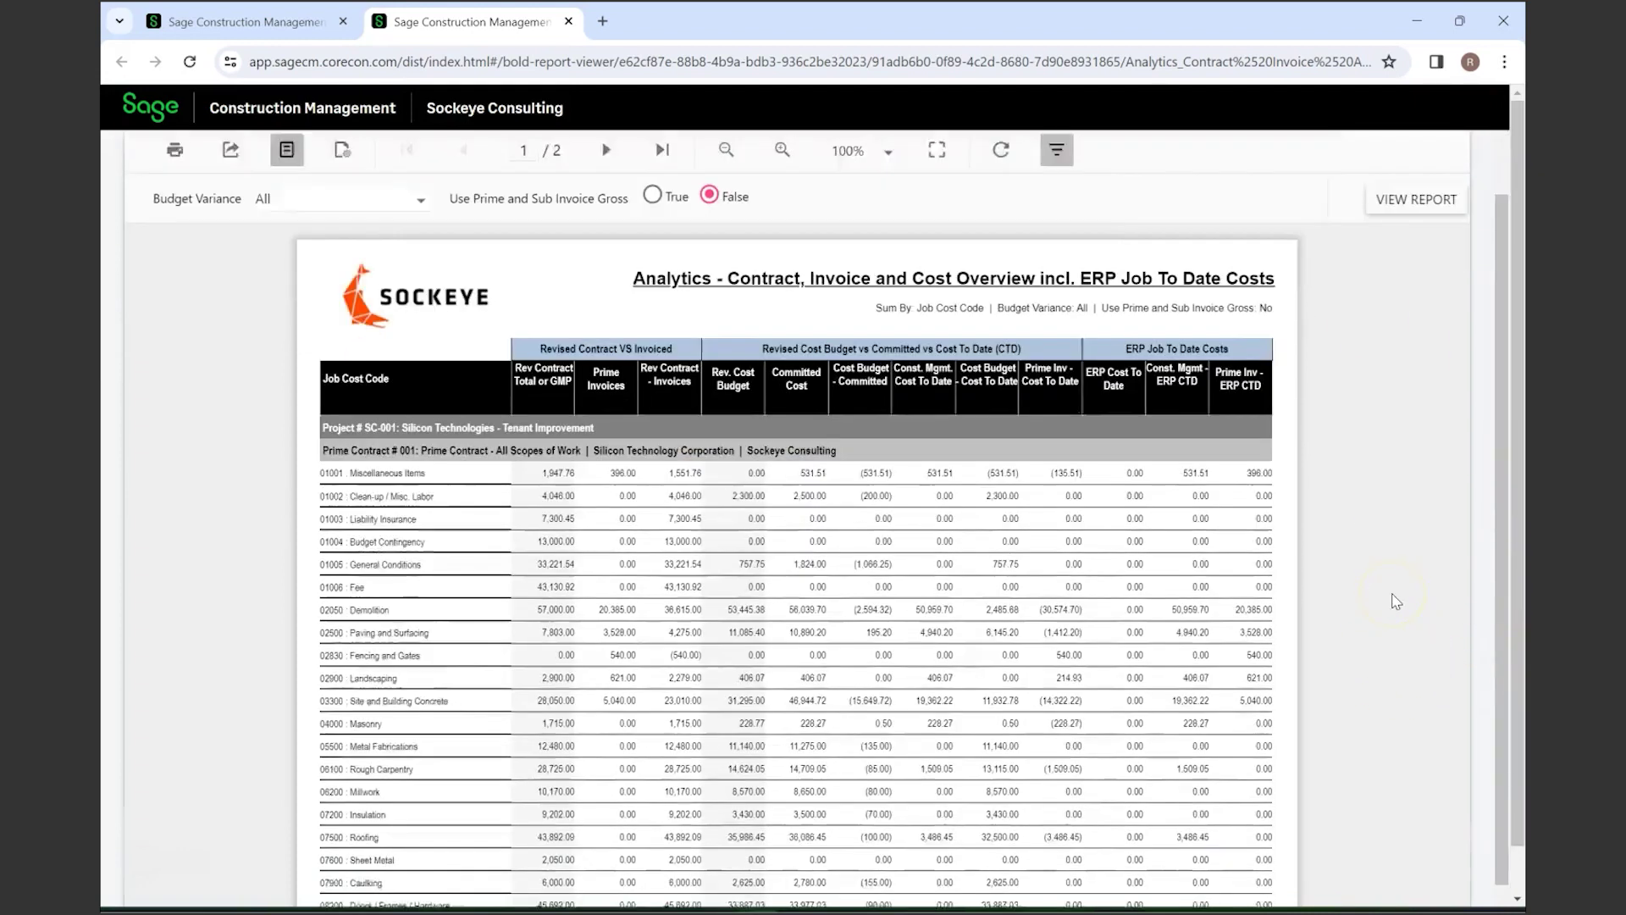
scroll(1396, 600, "down", 2)
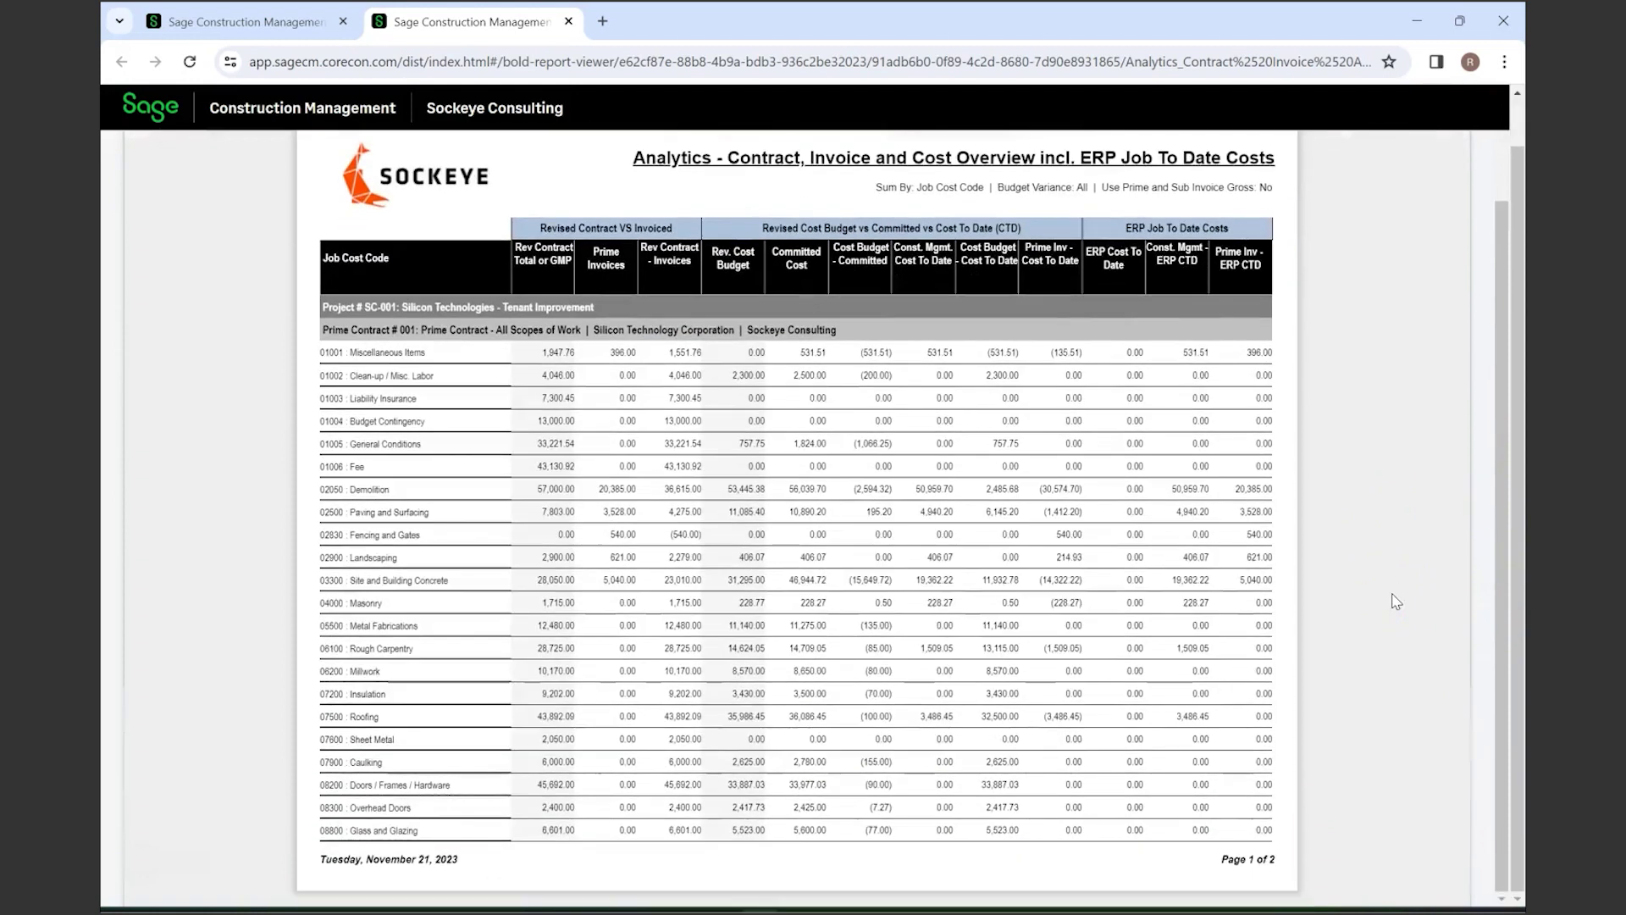
left_click(1382, 559)
scroll(1383, 427, "up", 4)
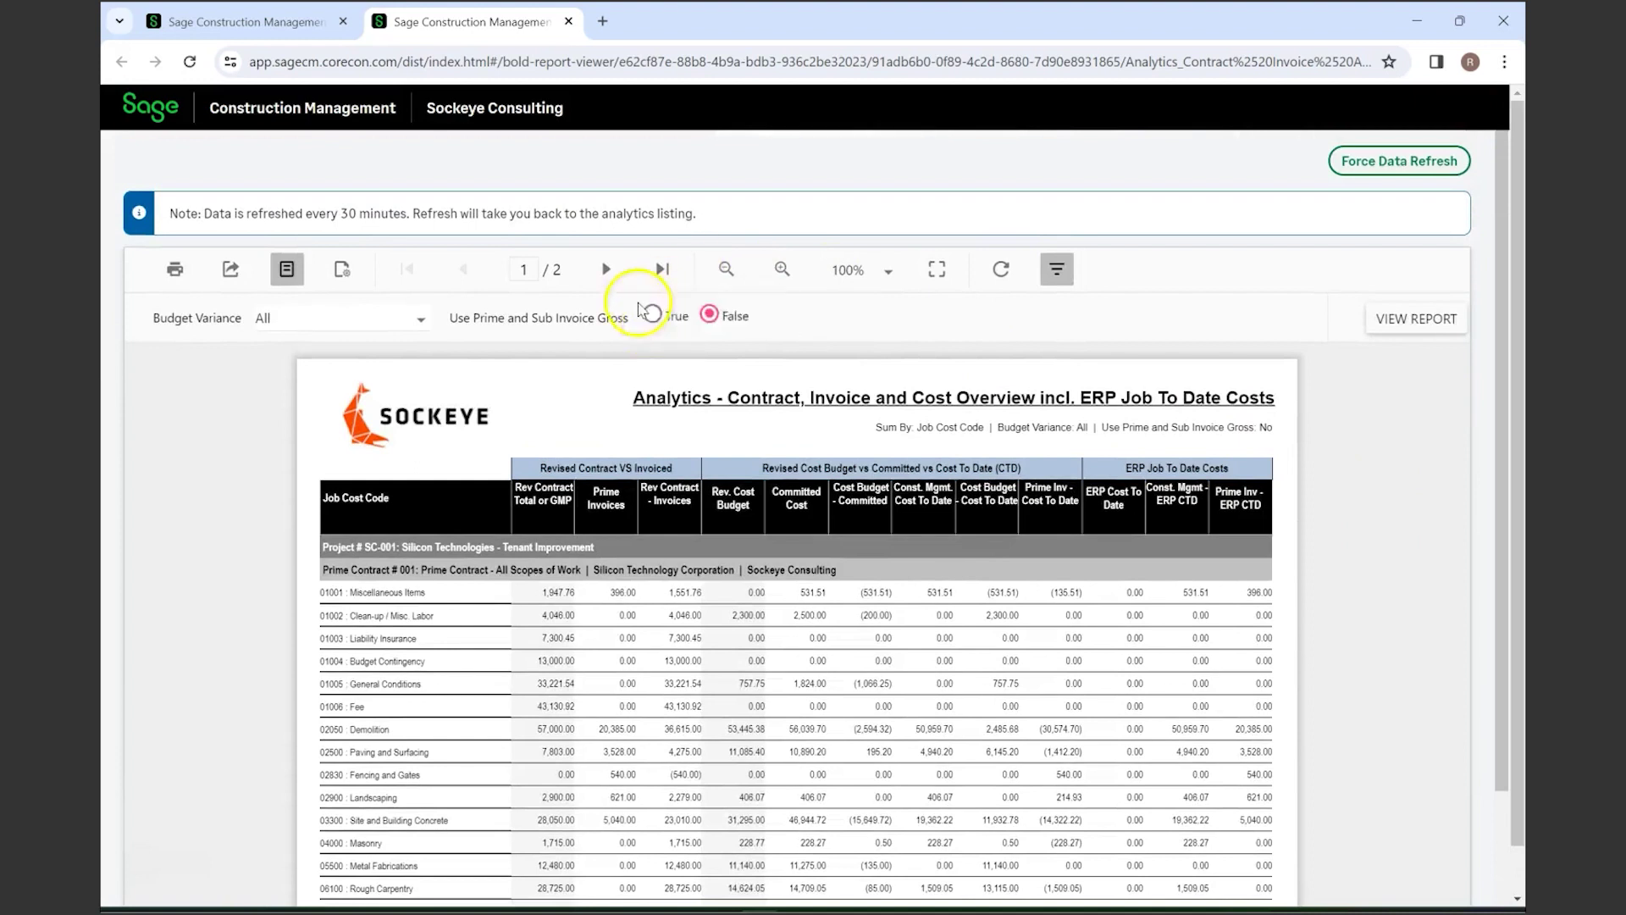
left_click(637, 271)
left_click(613, 269)
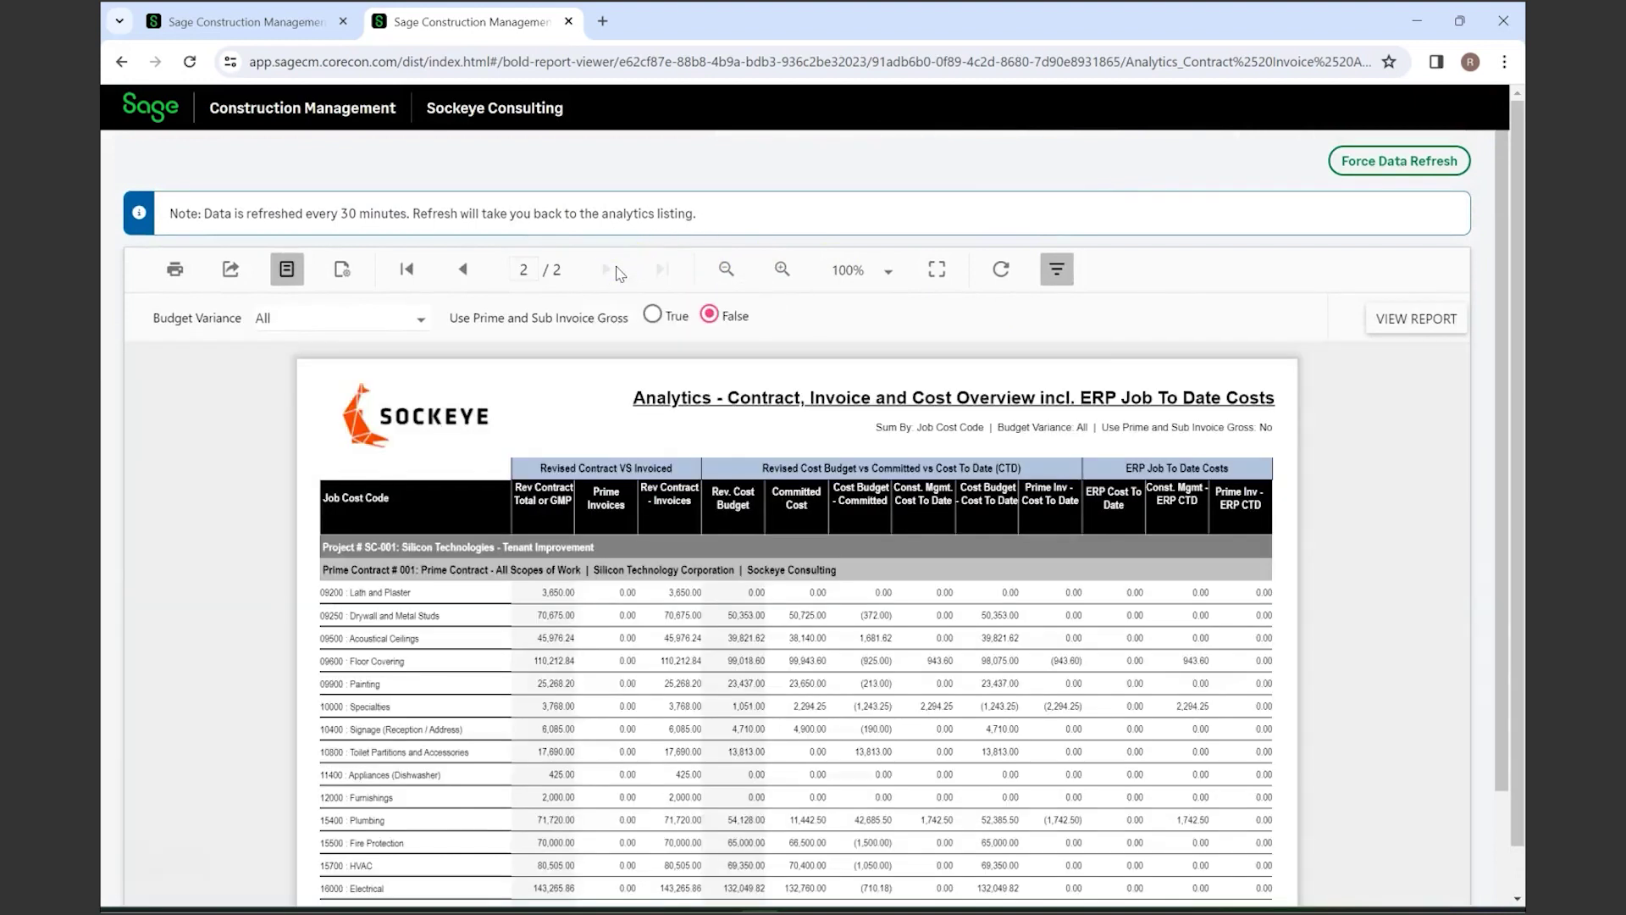
left_click(1172, 631)
scroll(1296, 703, "down", 3)
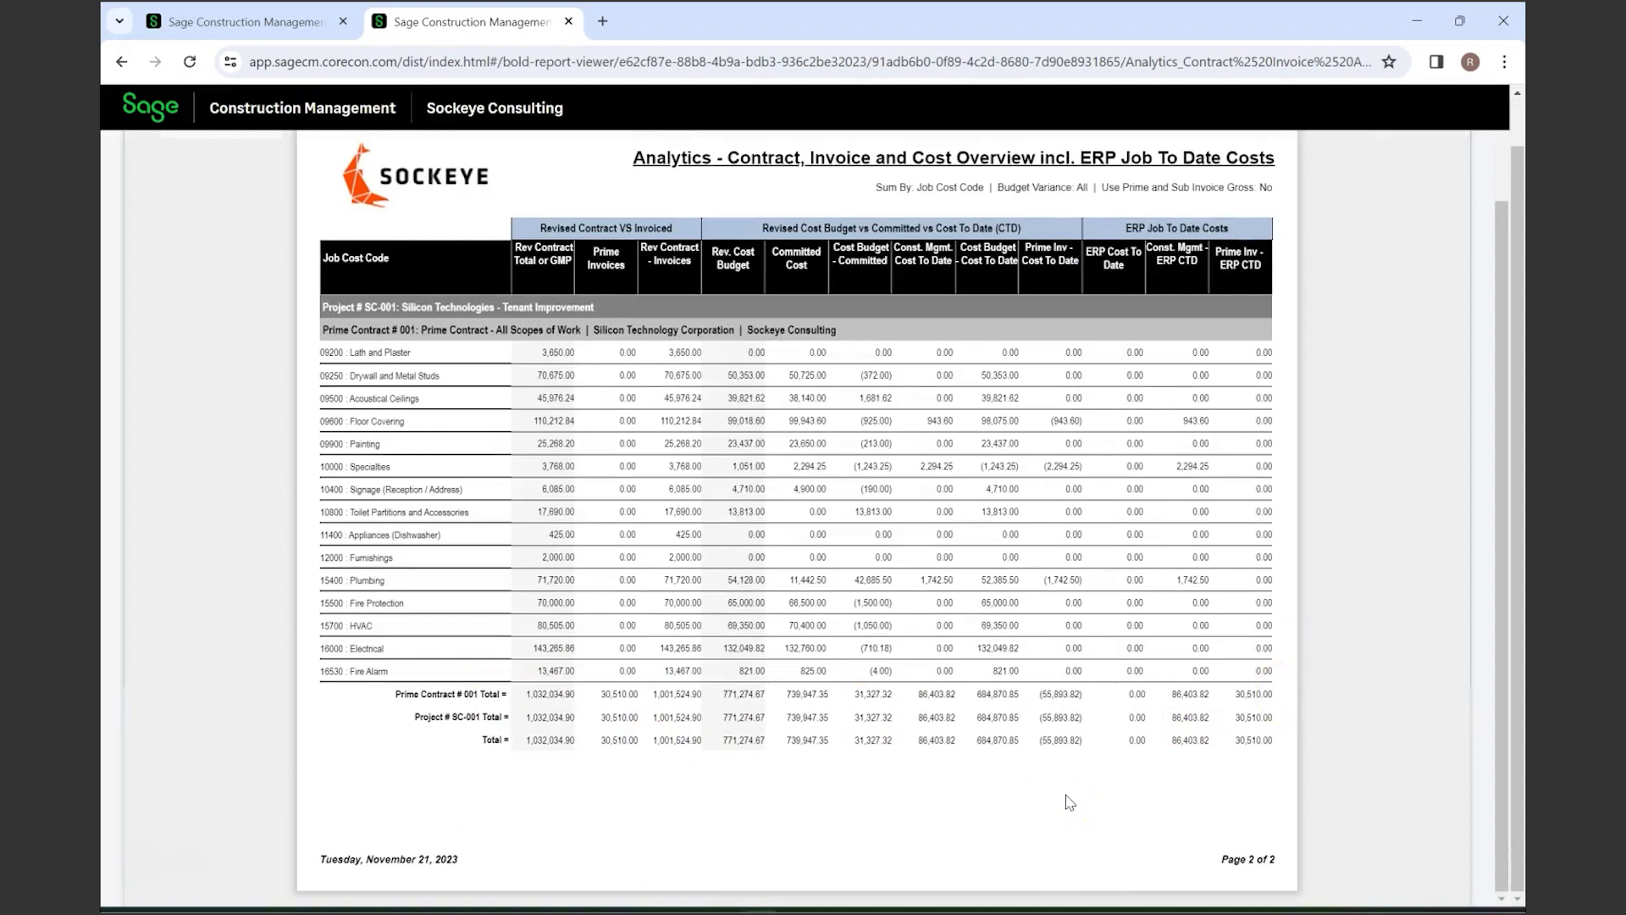
Step: Close the report tab and scroll the Analytics page back to the Summary Dashboards list
left_click(568, 22)
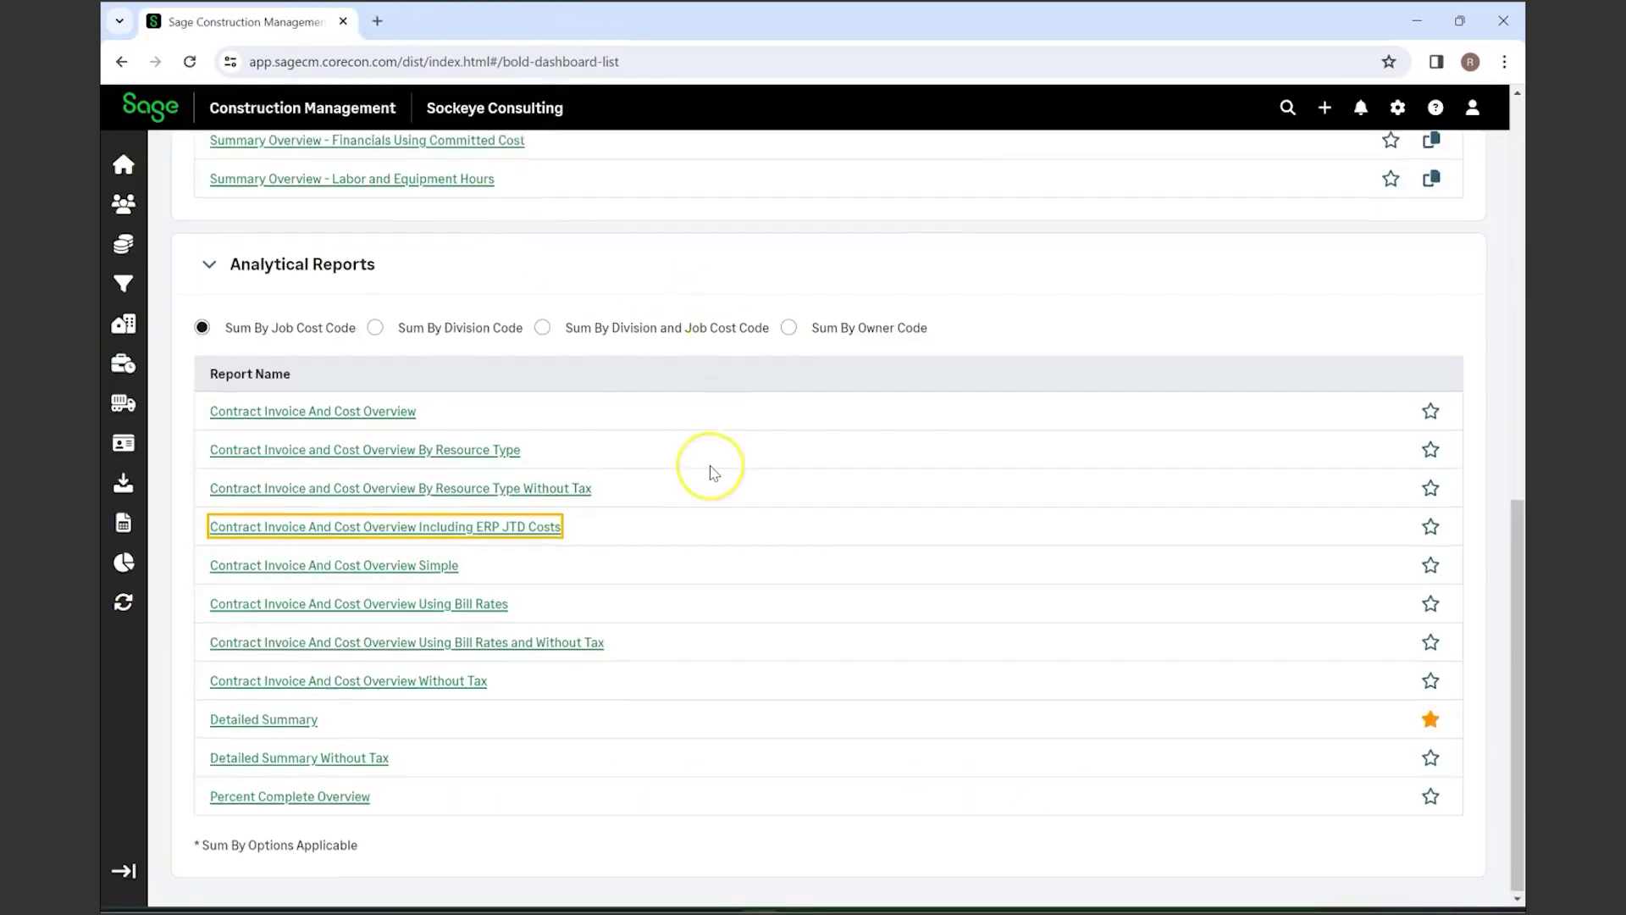
scroll(713, 473, "up", 10)
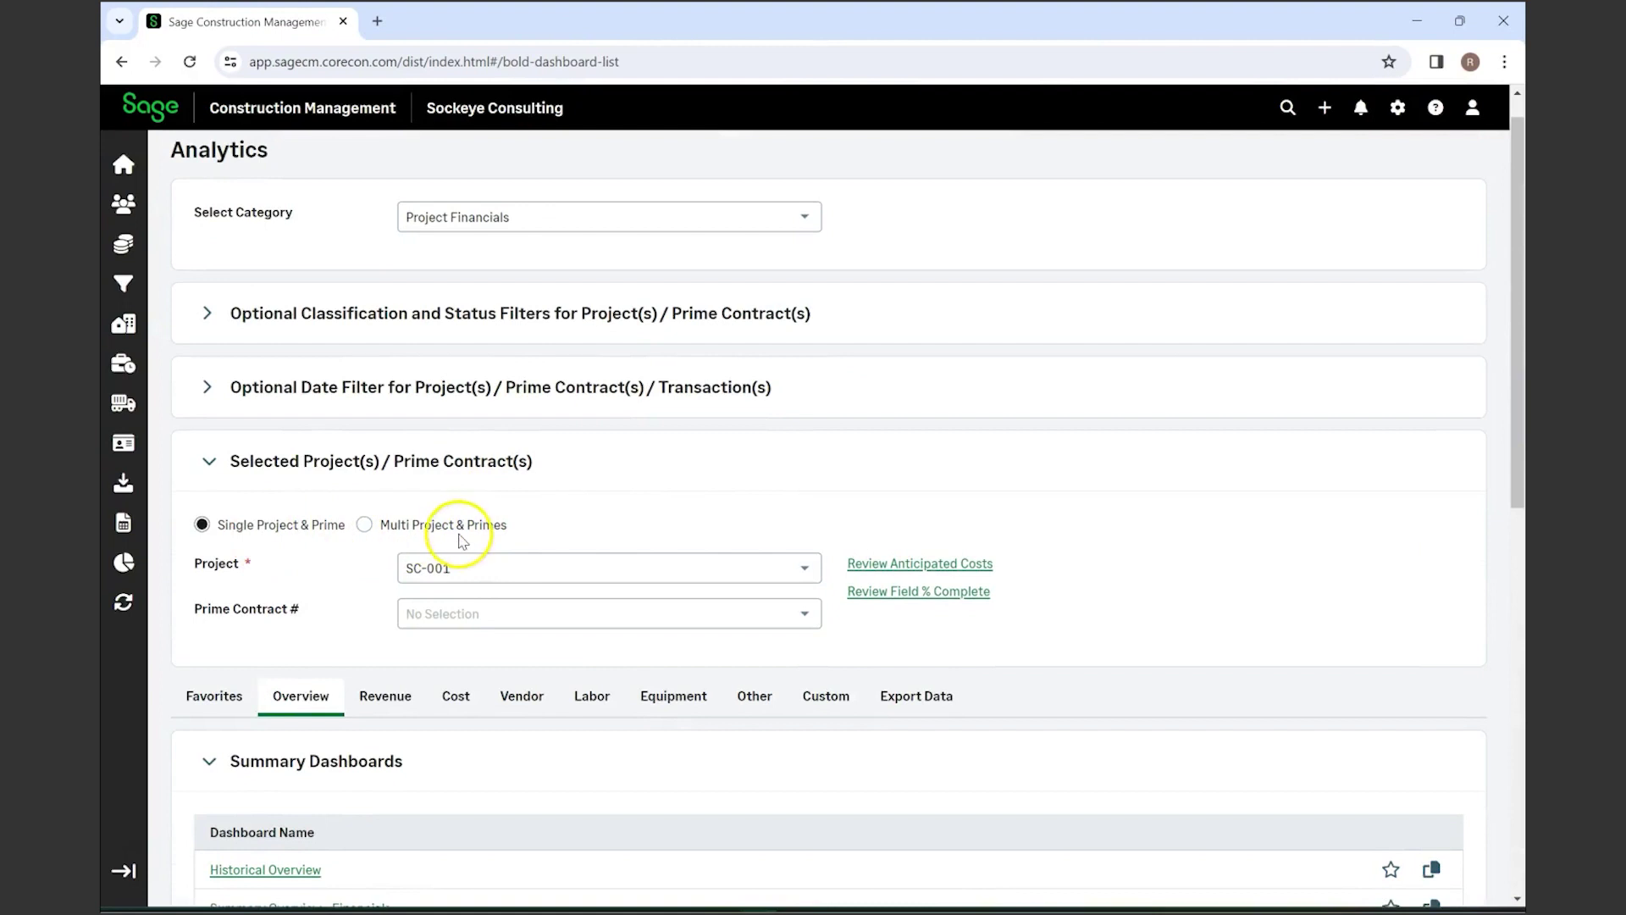
scroll(830, 678, "down", 3)
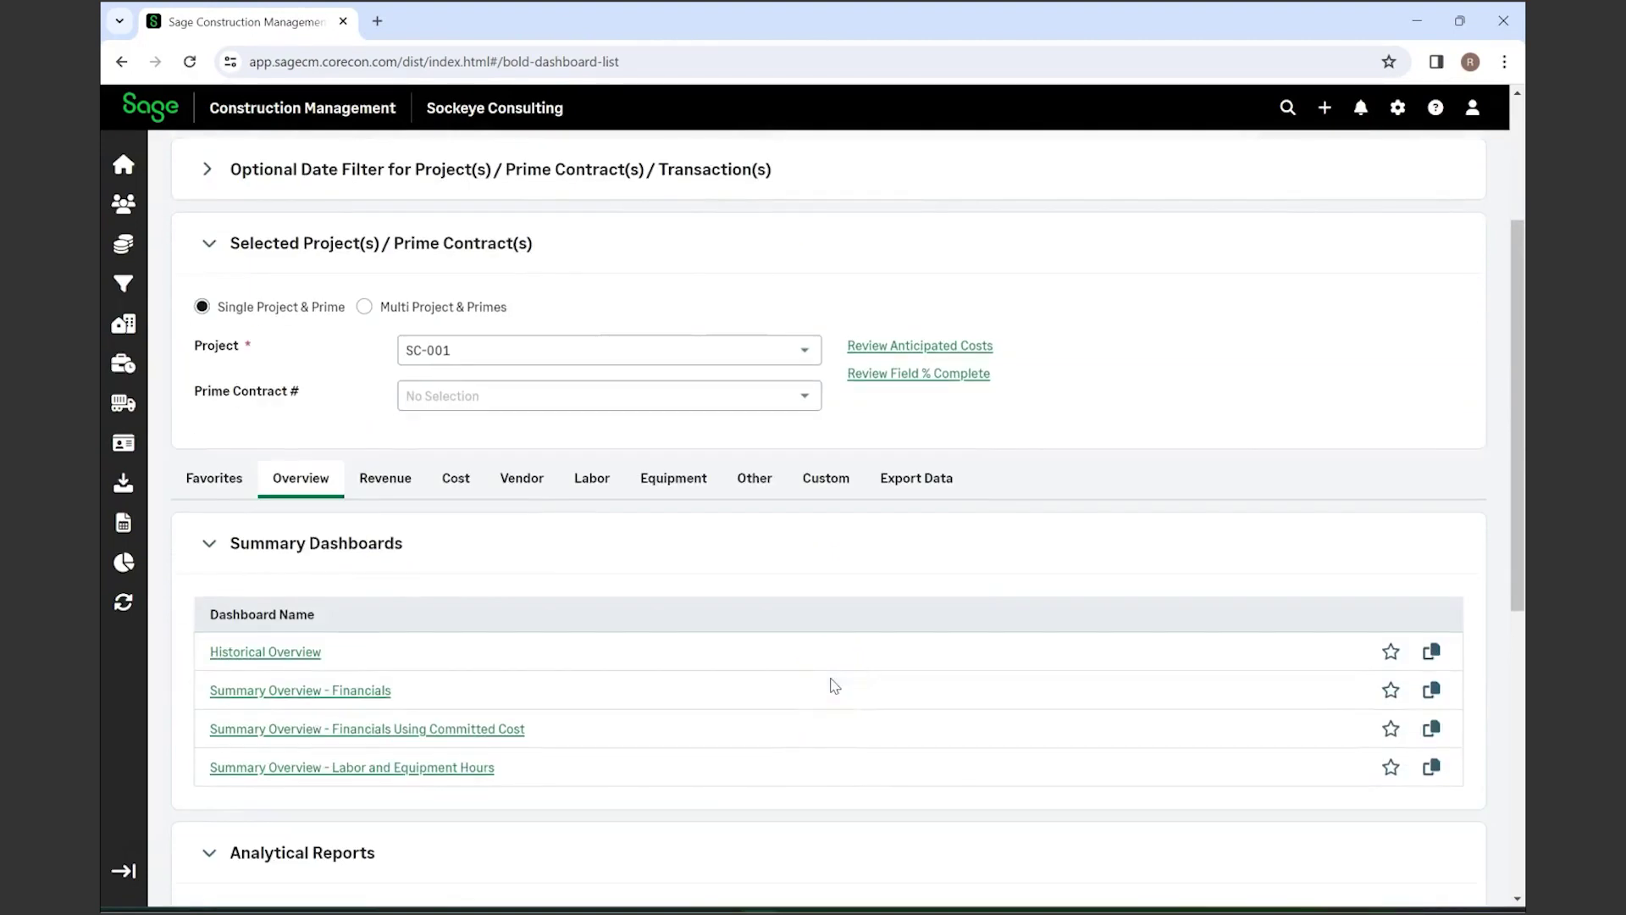